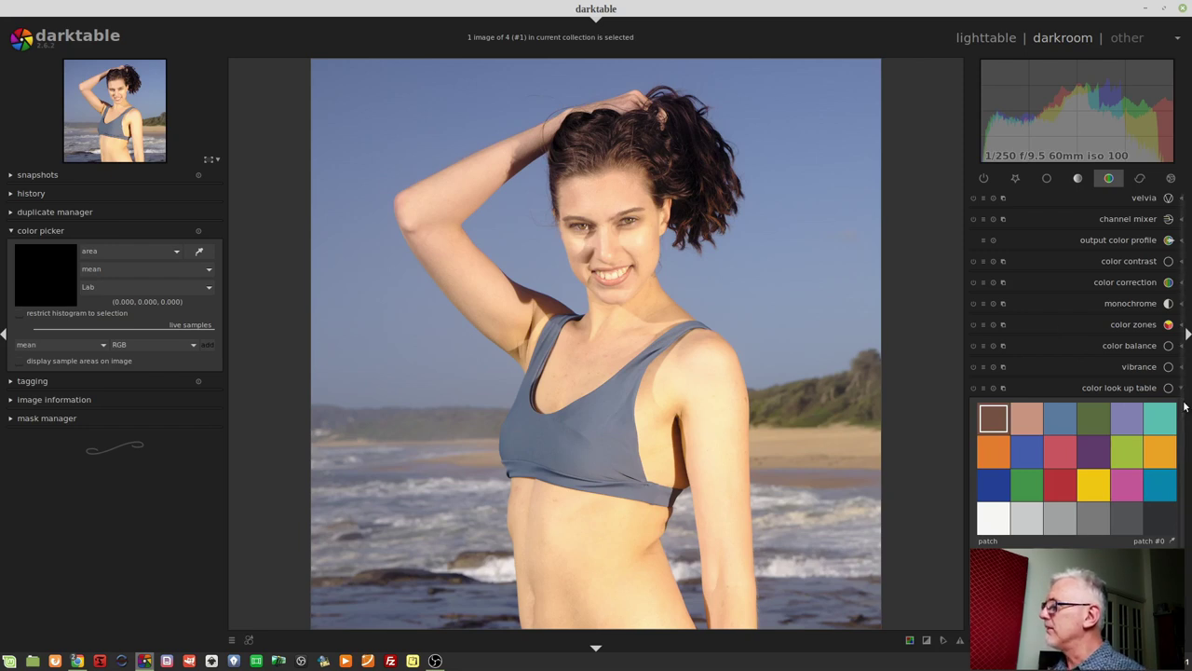
# - Delete the magenta, yellow, cyan and white patches from the color look up table, and reset the module to its full palette
pyautogui.scroll(-2, 1184, 406)
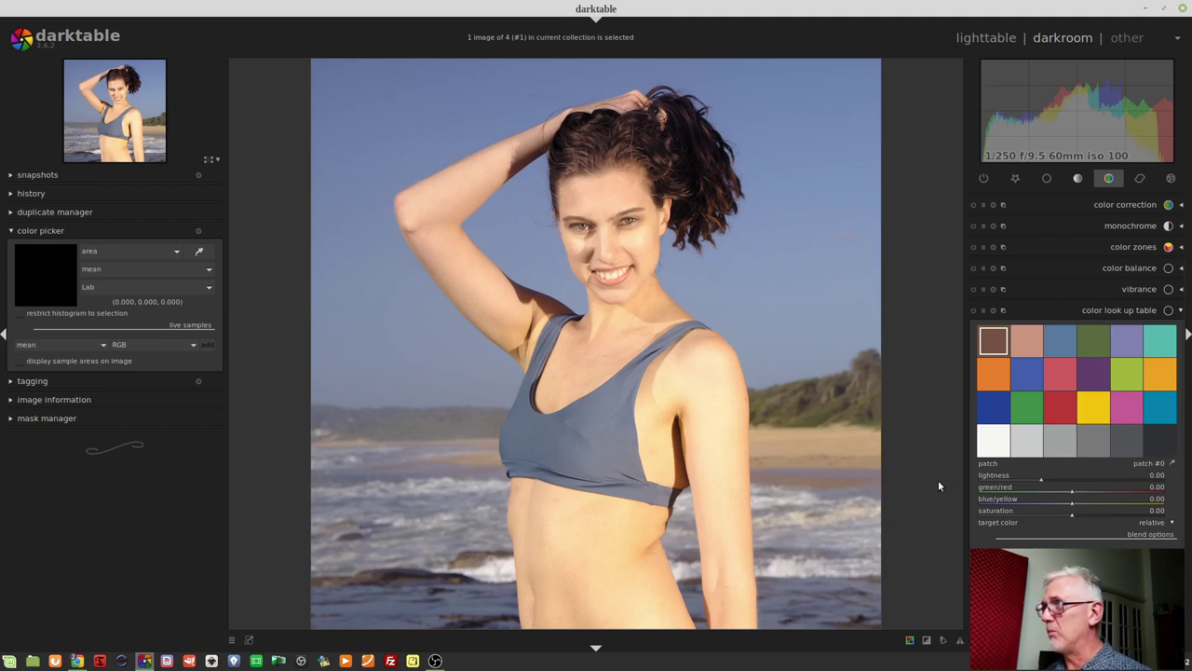
pyautogui.rightClick(1117, 407)
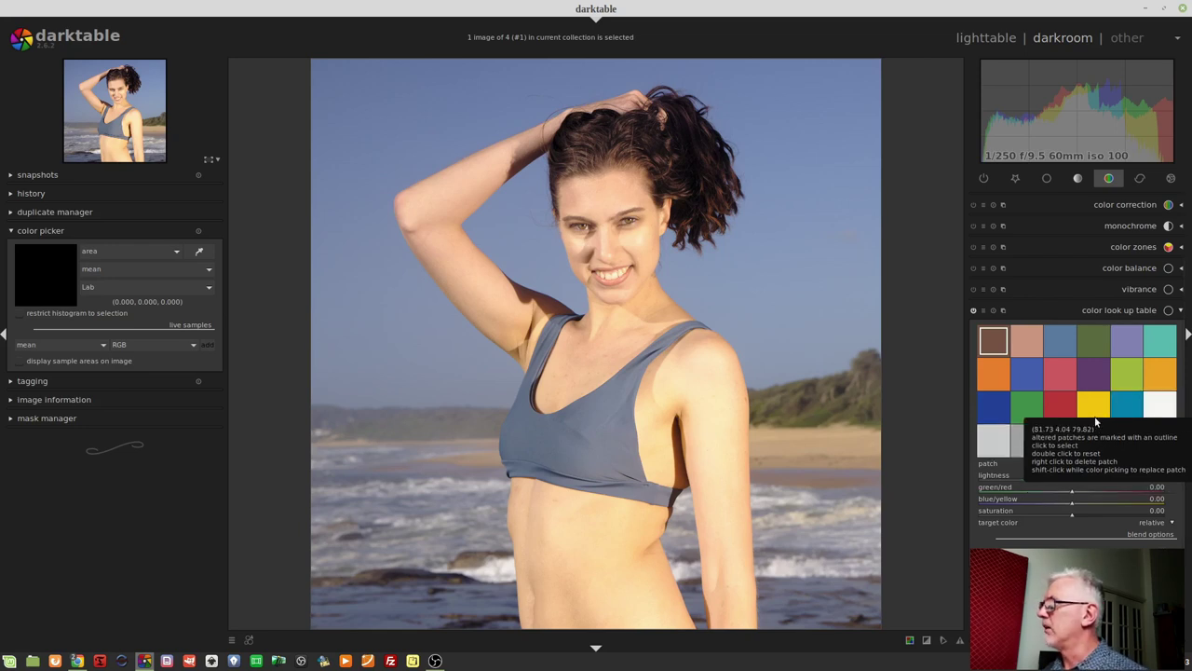
pyautogui.rightClick(1096, 411)
pyautogui.rightClick(1094, 412)
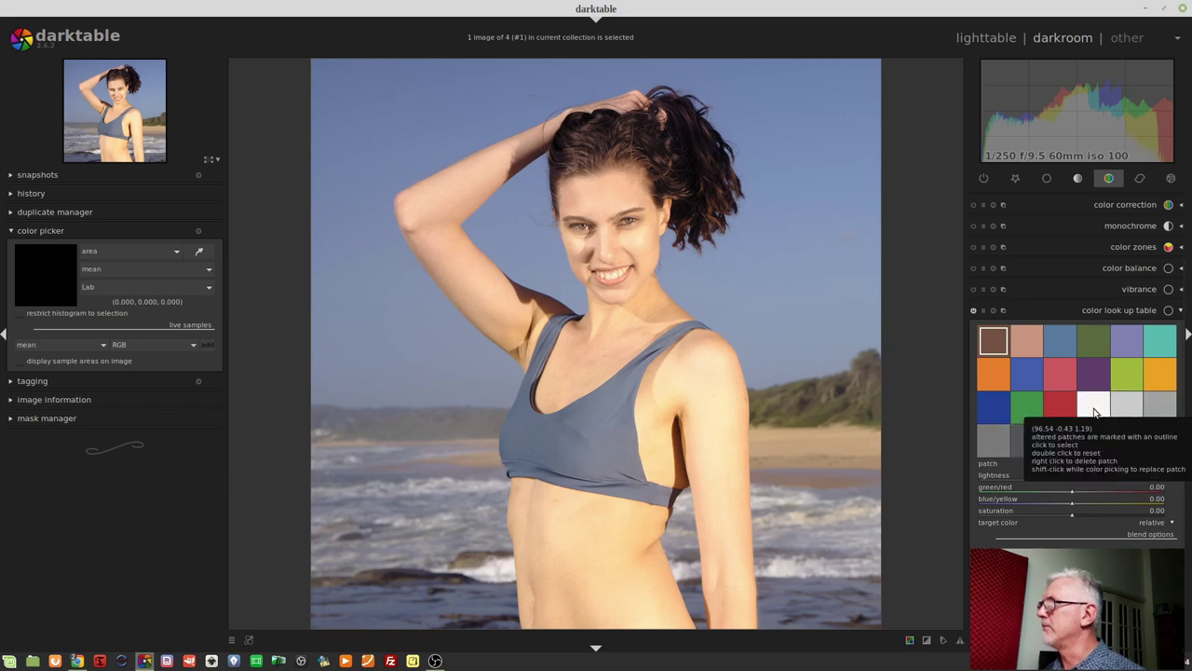
pyautogui.rightClick(1094, 413)
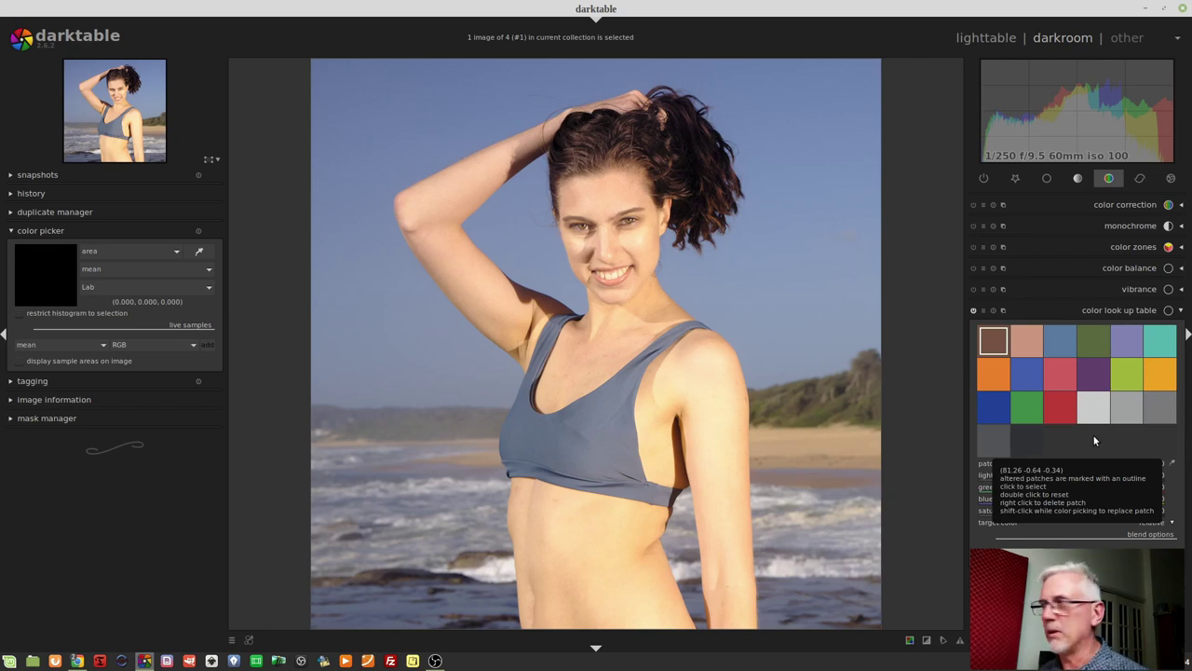
pyautogui.click(992, 312)
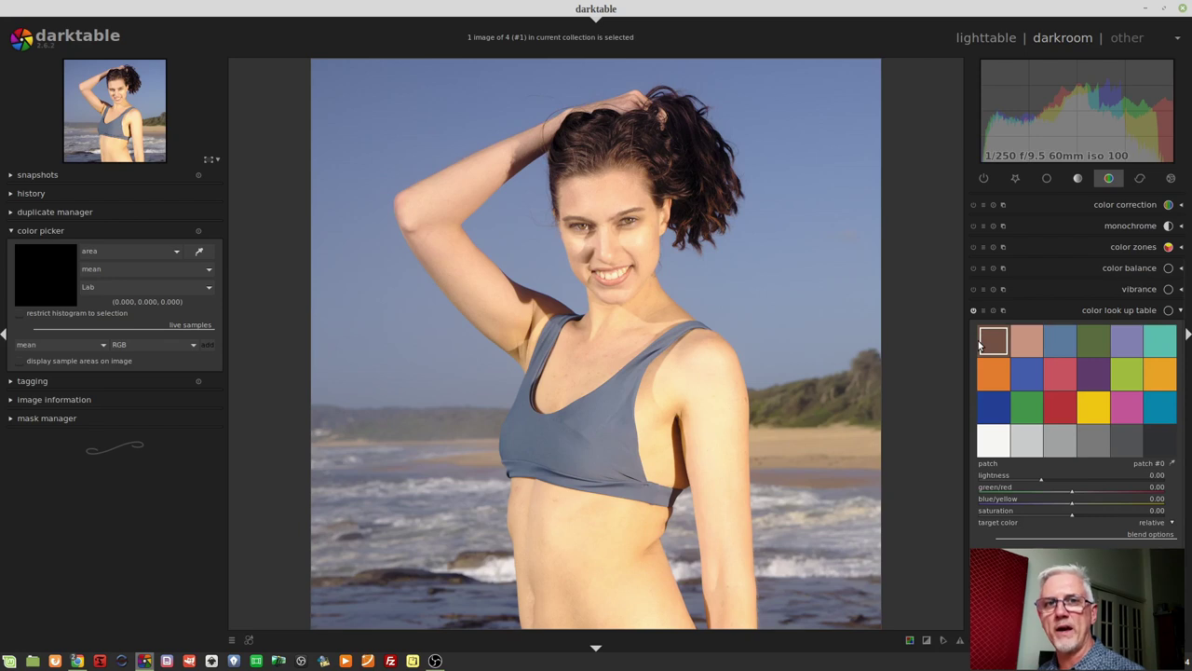
# - Remove the medium blue, light red and yellow-green patches from the second row of the color look up table
pyautogui.click(994, 377)
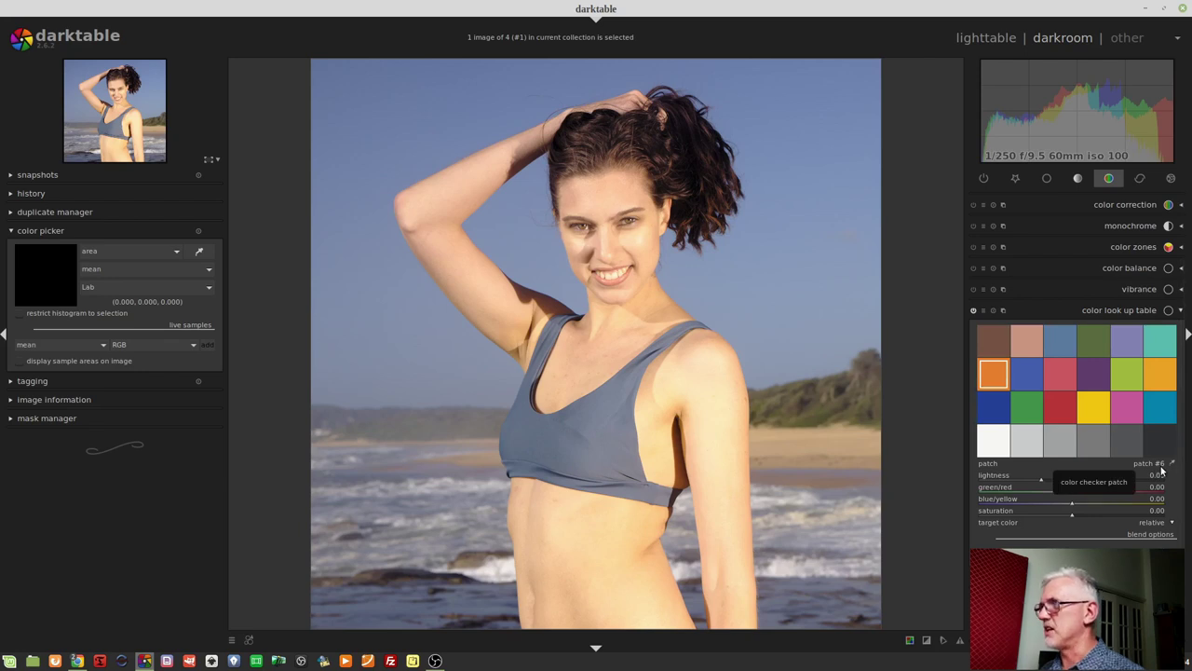
pyautogui.click(1065, 414)
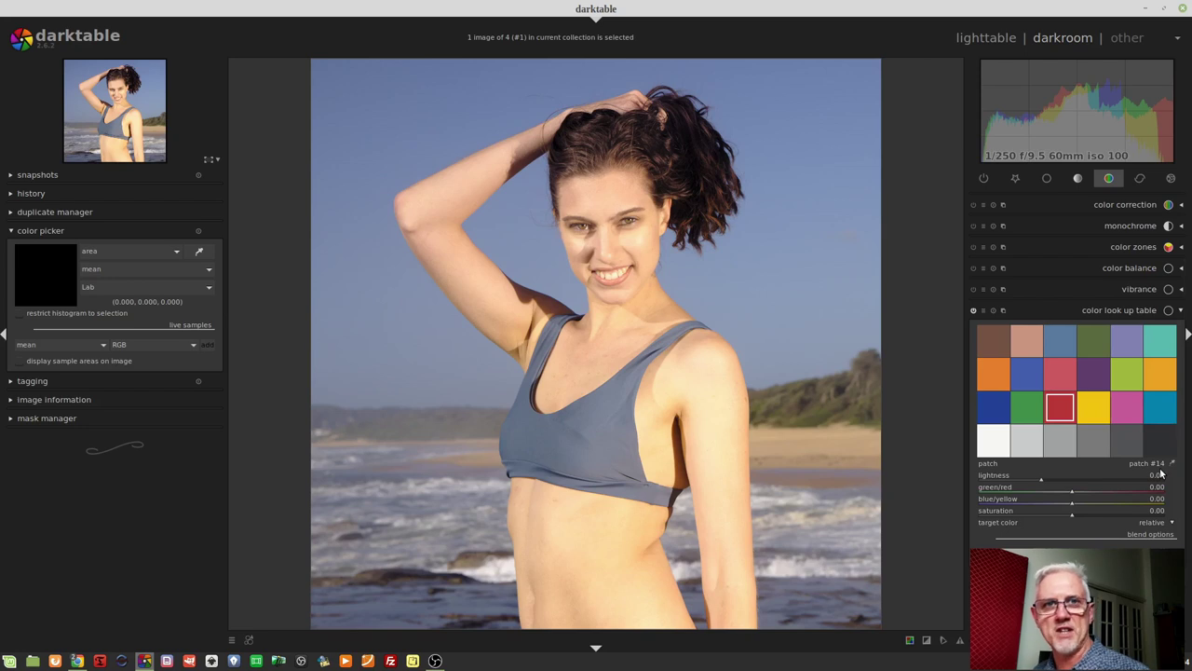
pyautogui.rightClick(1029, 383)
pyautogui.rightClick(1029, 386)
pyautogui.rightClick(1059, 377)
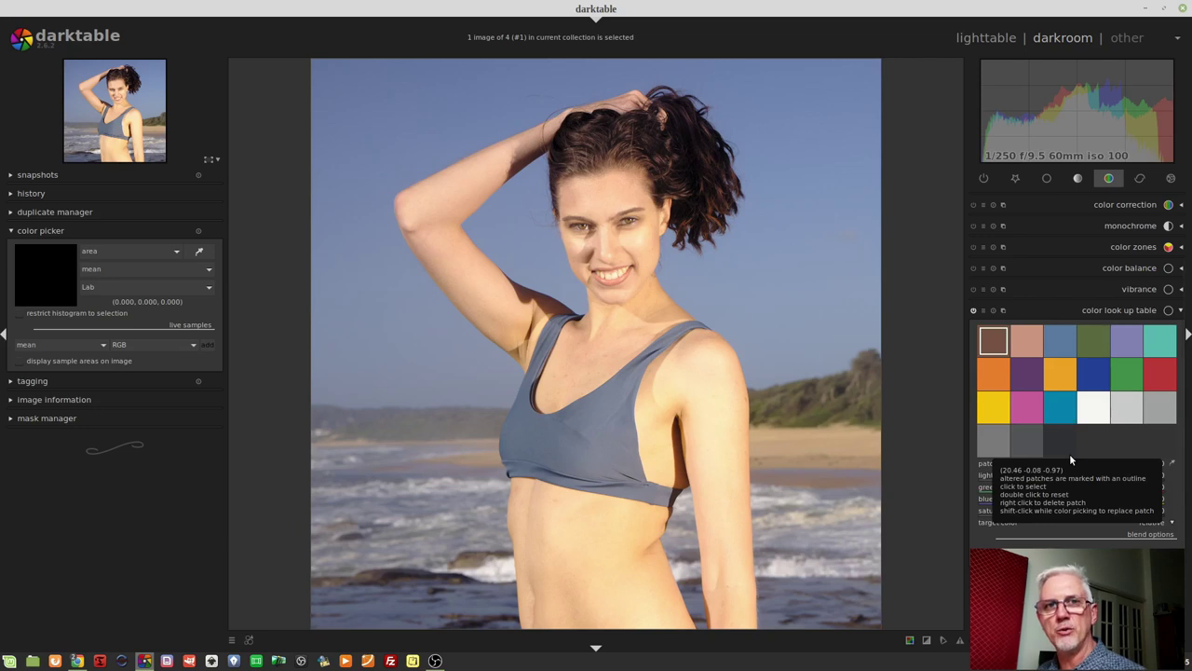
# - Activate the patch color picker in point mode and sample the shaded skin beside the raised arm's armpit
pyautogui.click(1172, 465)
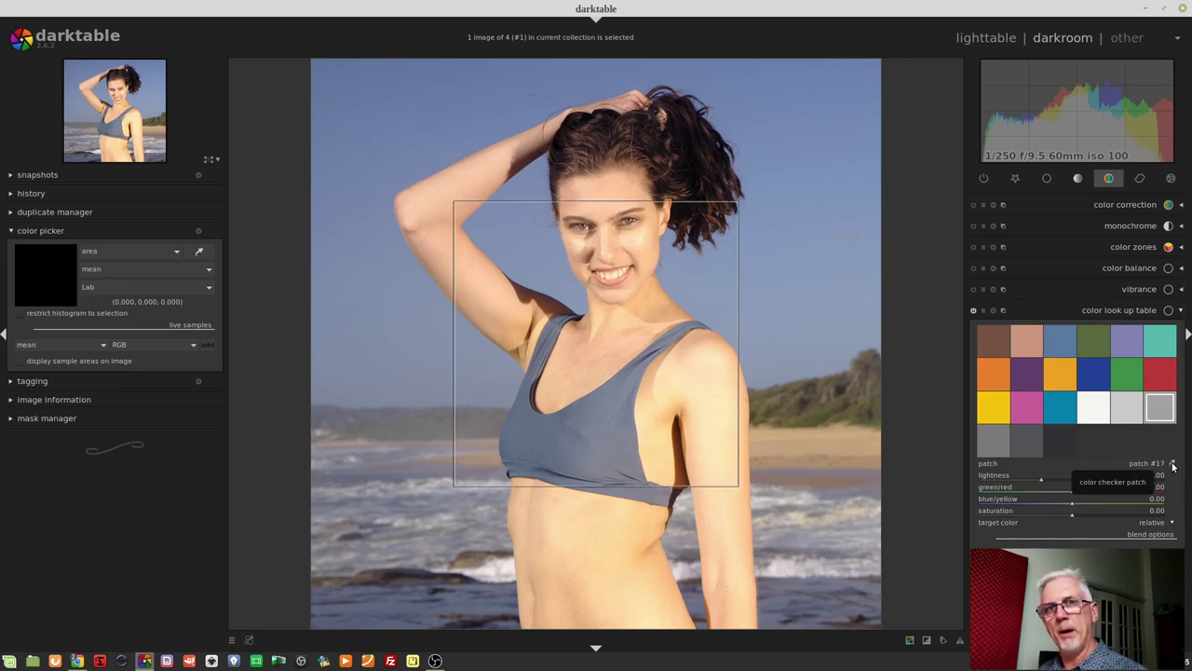
pyautogui.click(131, 250)
pyautogui.click(123, 265)
pyautogui.click(201, 251)
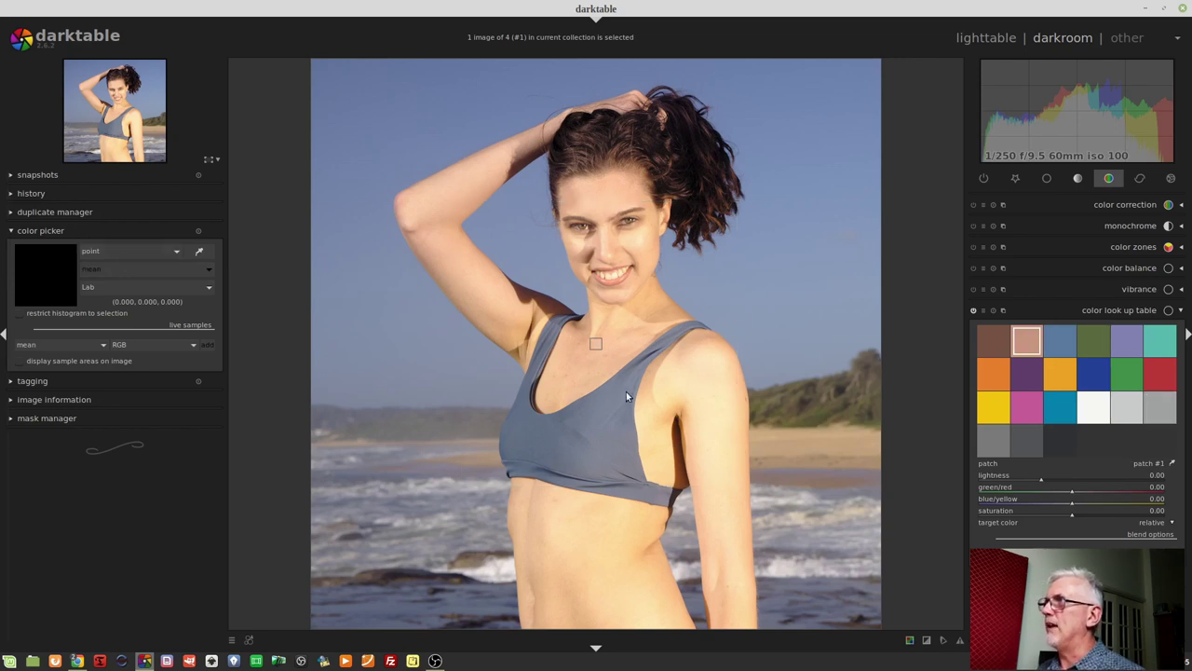
pyautogui.click(547, 304)
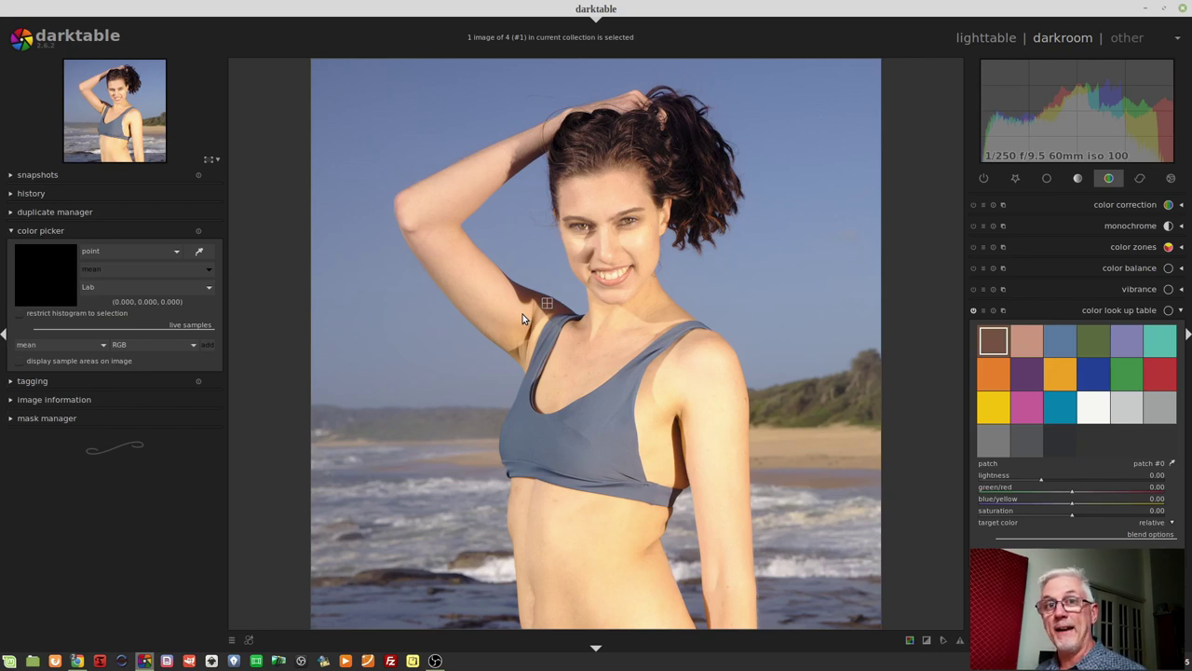
# - Set the color picker to area mode with mean and Lab, and sample a small rectangle on the blue bikini top
pyautogui.click(130, 250)
pyautogui.click(114, 264)
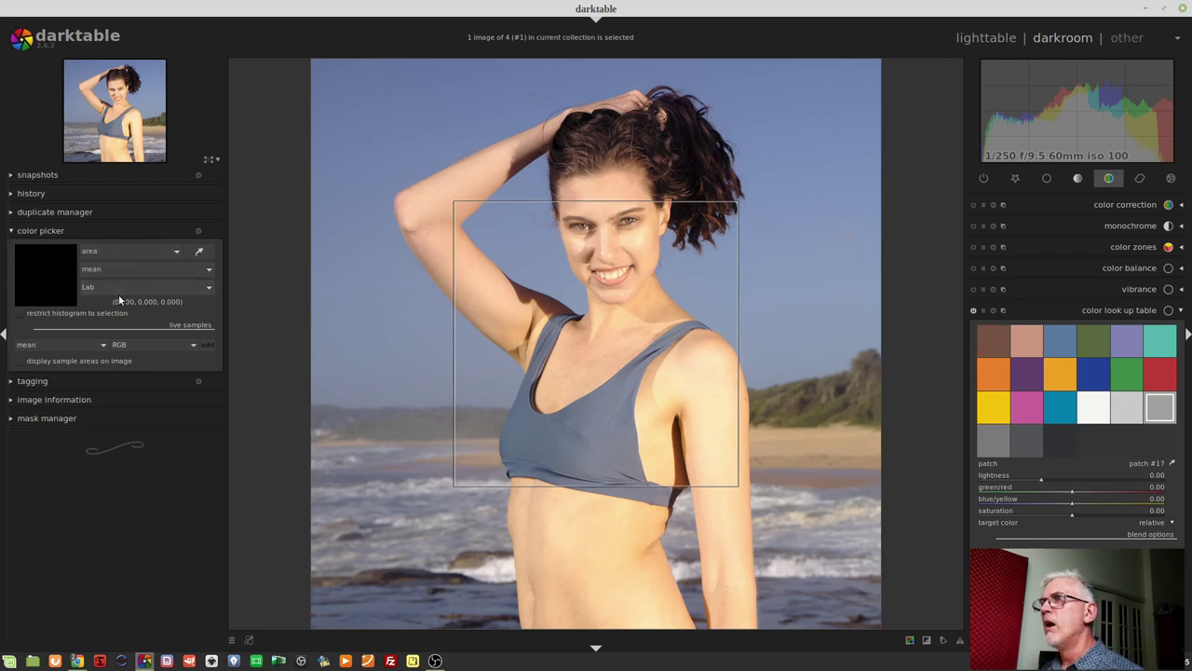
pyautogui.click(120, 289)
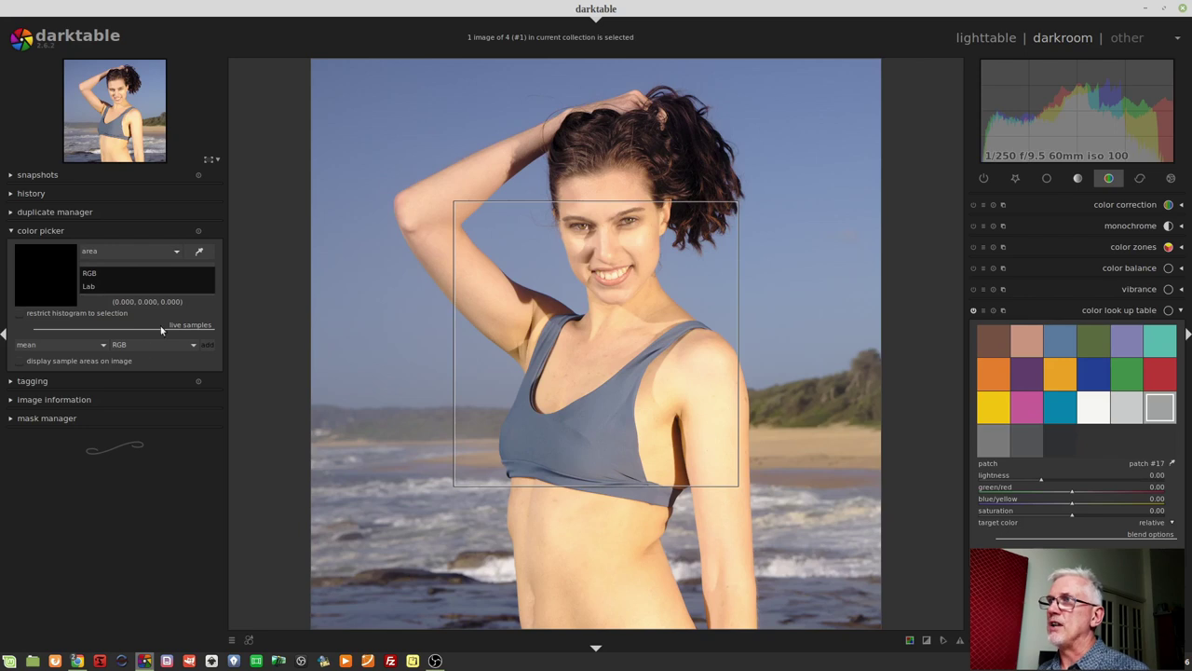
pyautogui.click(104, 286)
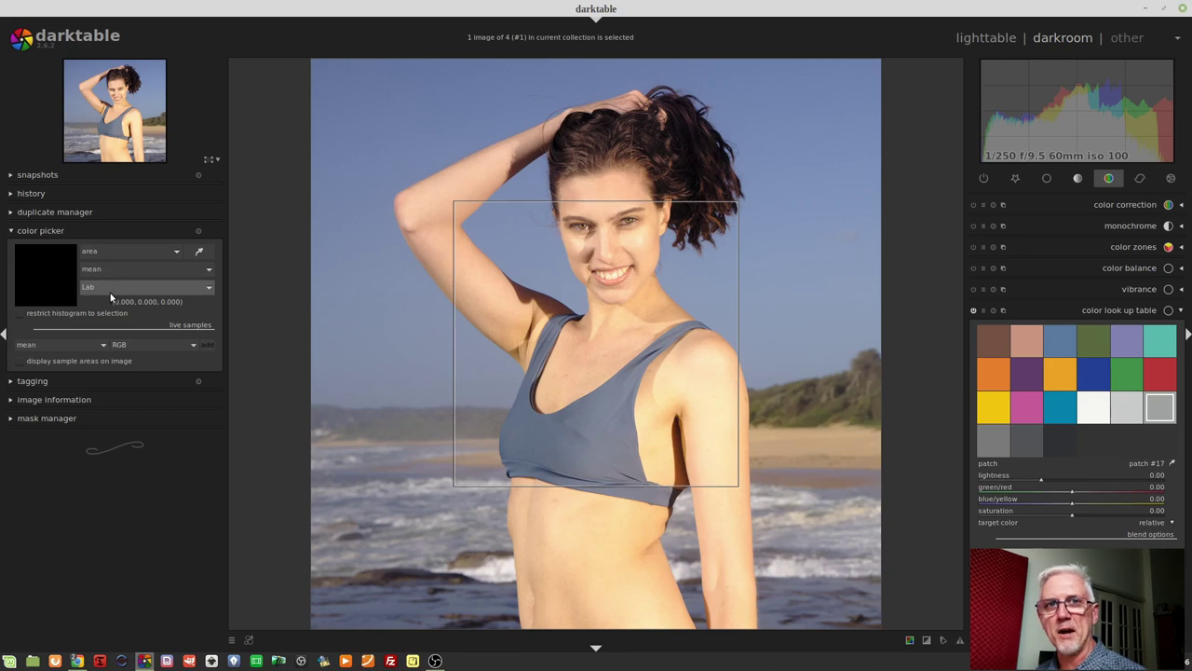
pyautogui.click(102, 268)
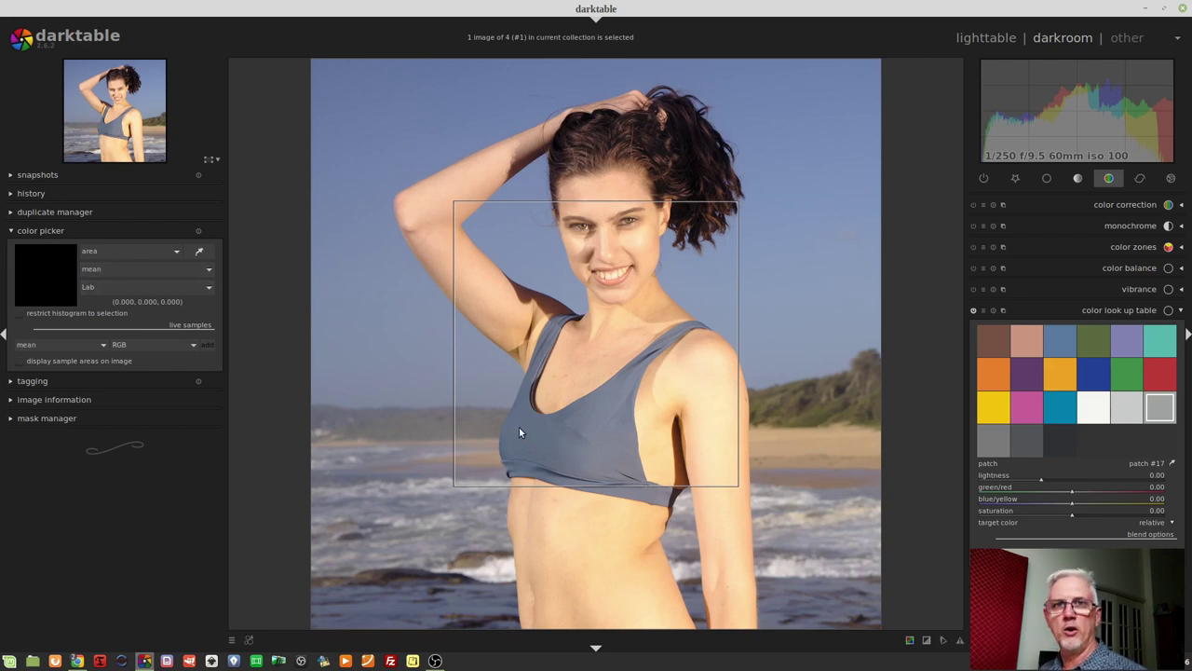
pyautogui.moveTo(518, 423); pyautogui.dragTo(557, 457)
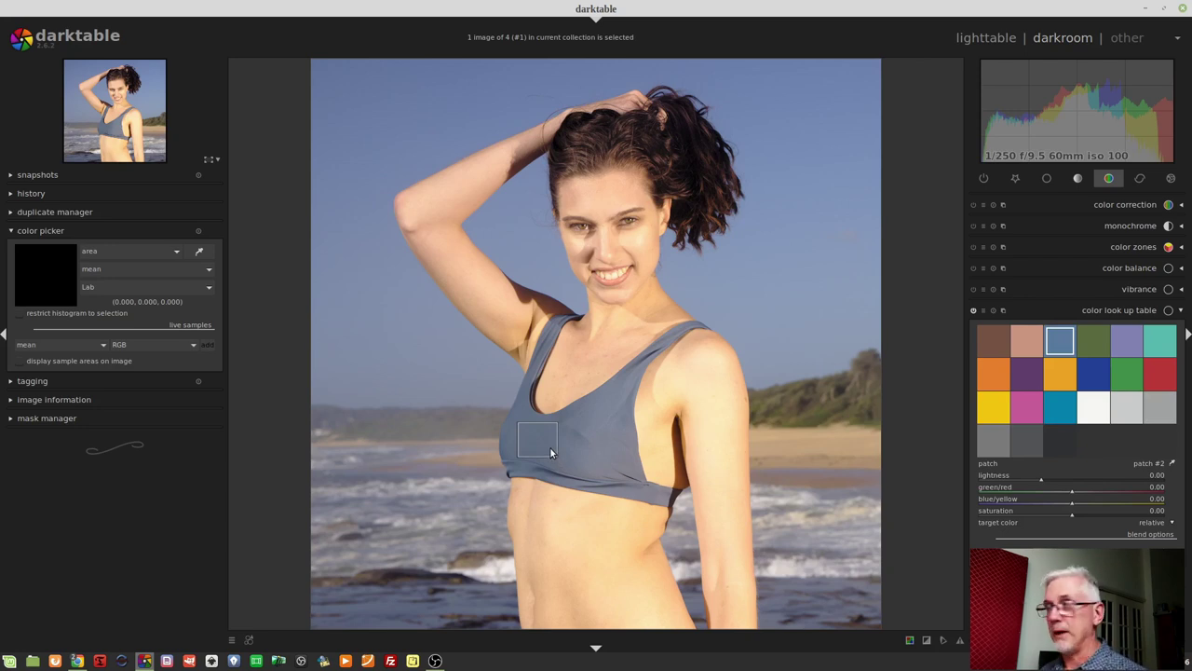
# - Add the sampled bikini color as a new patch at the end of the palette, and delete that patch again
pyautogui.click(1096, 443)
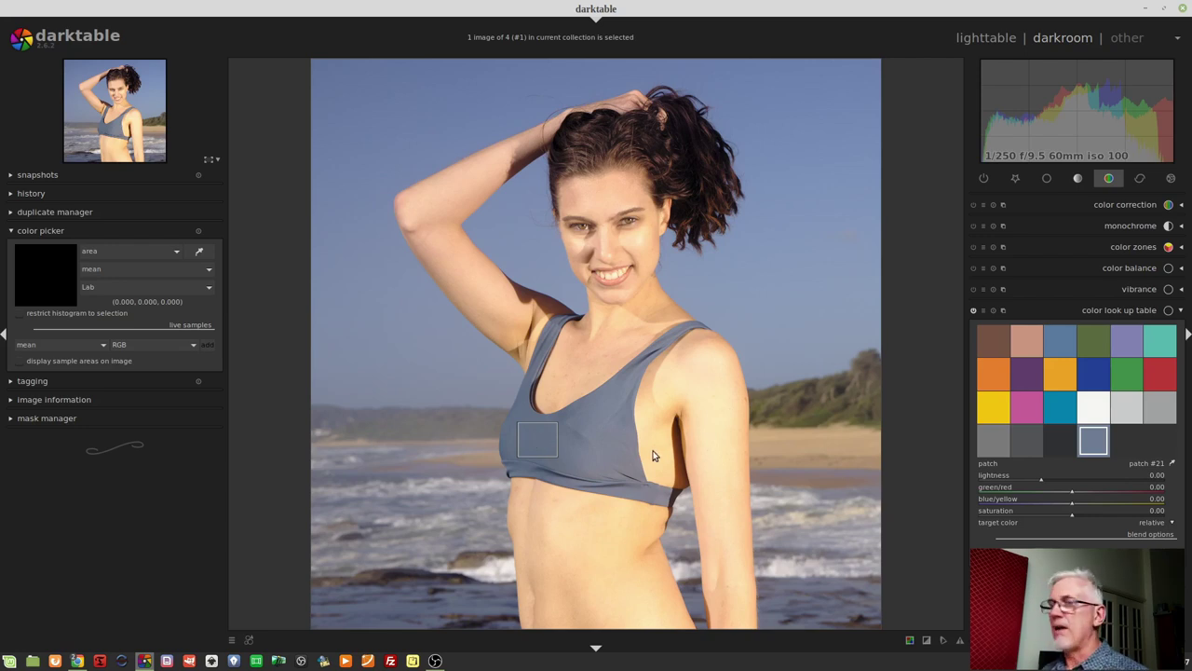
pyautogui.rightClick(1094, 446)
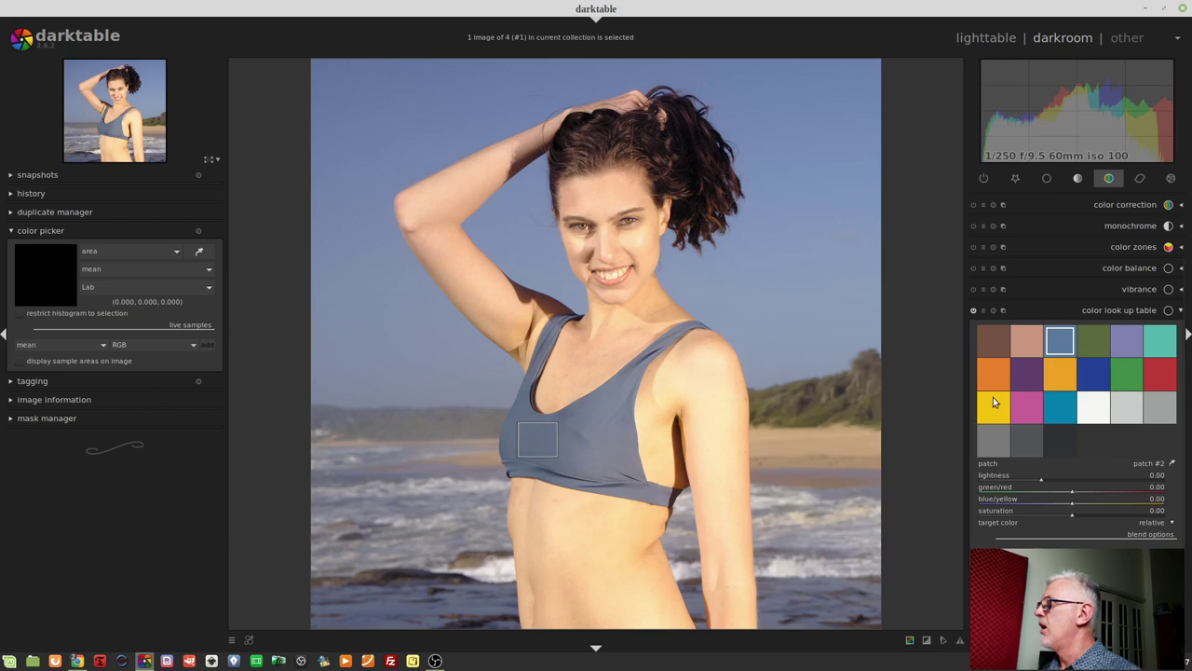
# - Replace the purple patch #7 with the color sampled from the bikini top, keeping the target color relative
pyautogui.click(1031, 371)
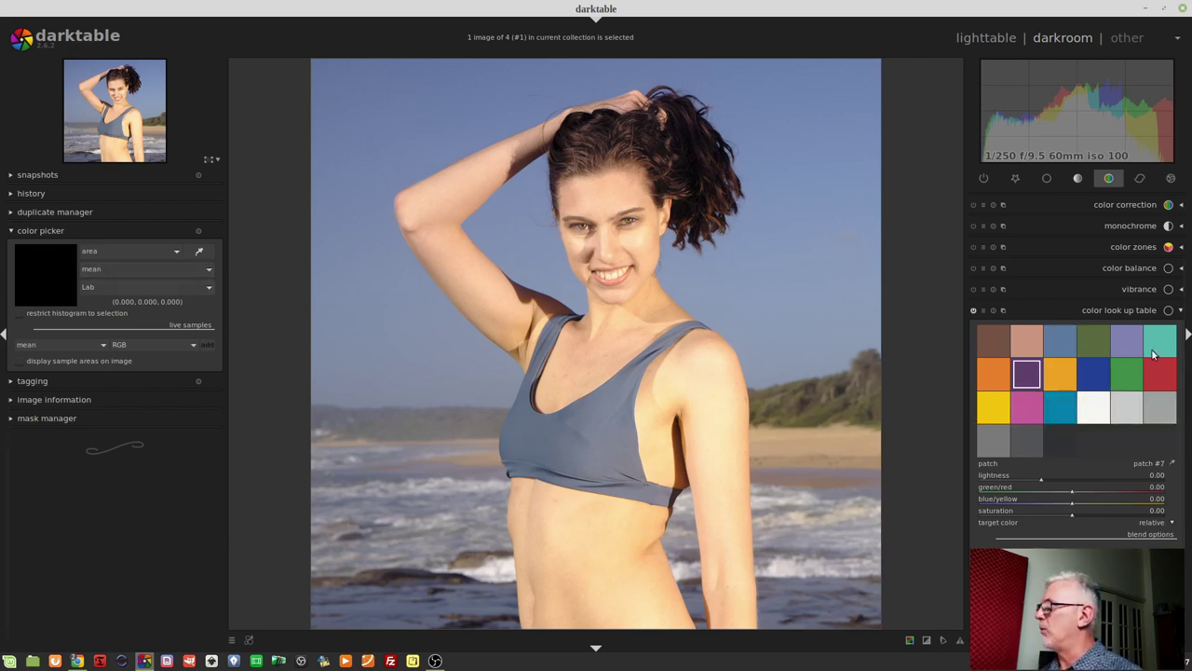
pyautogui.click(1173, 463)
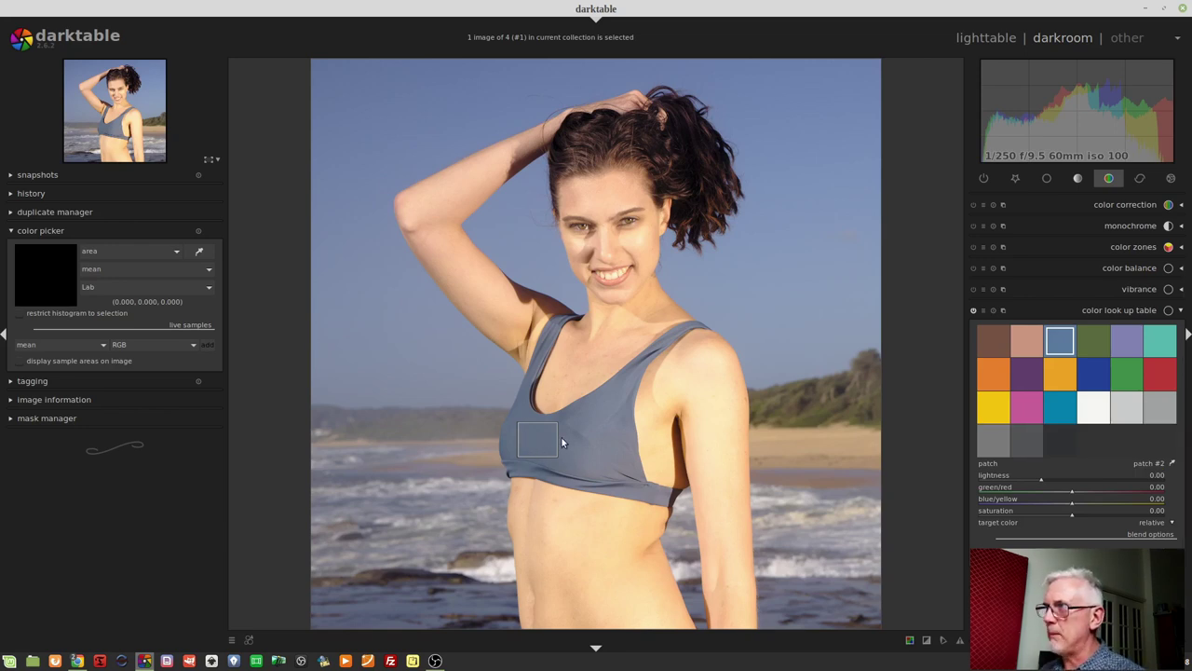
pyautogui.click(1028, 375)
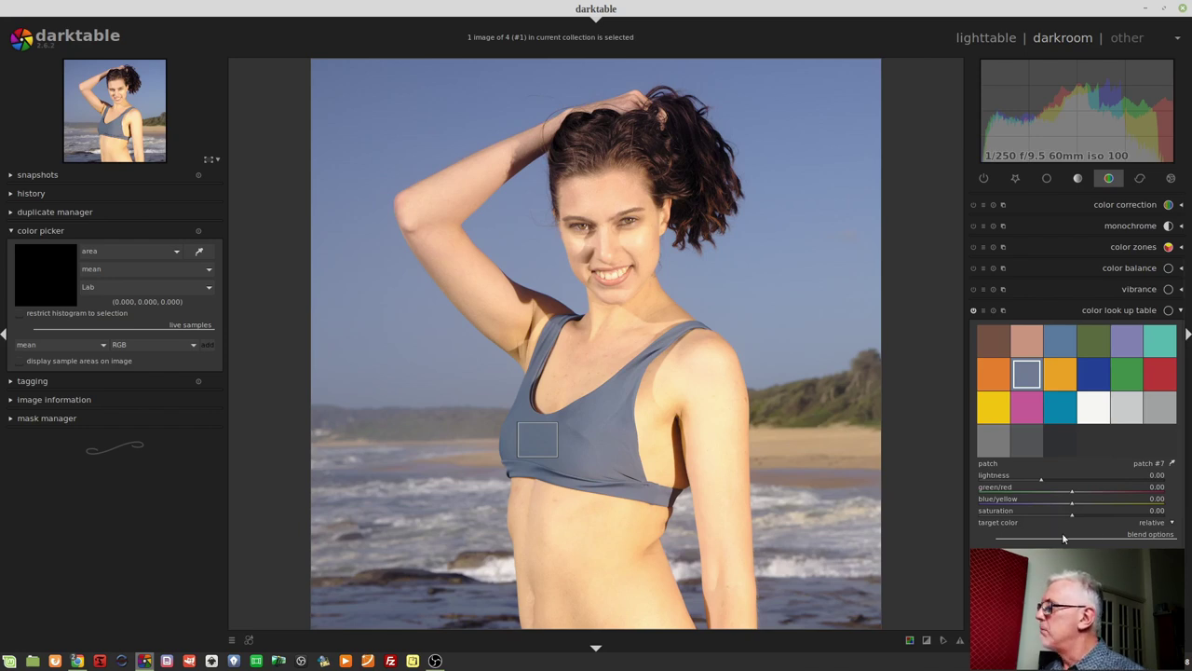
pyautogui.click(1162, 524)
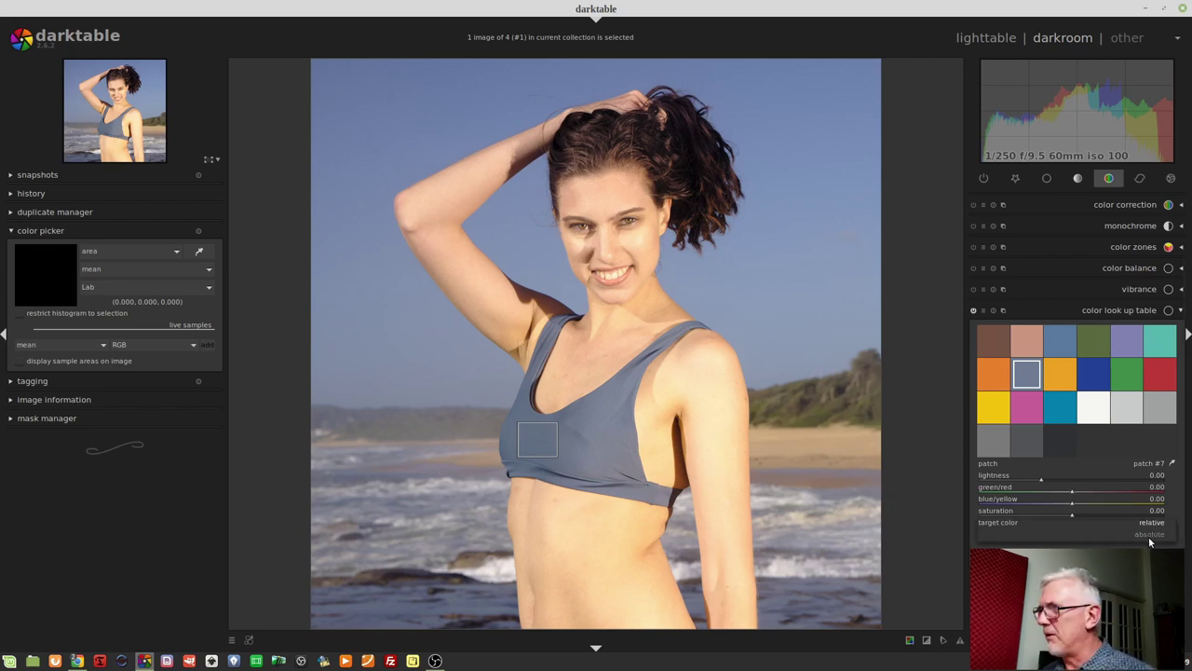
pyautogui.click(996, 526)
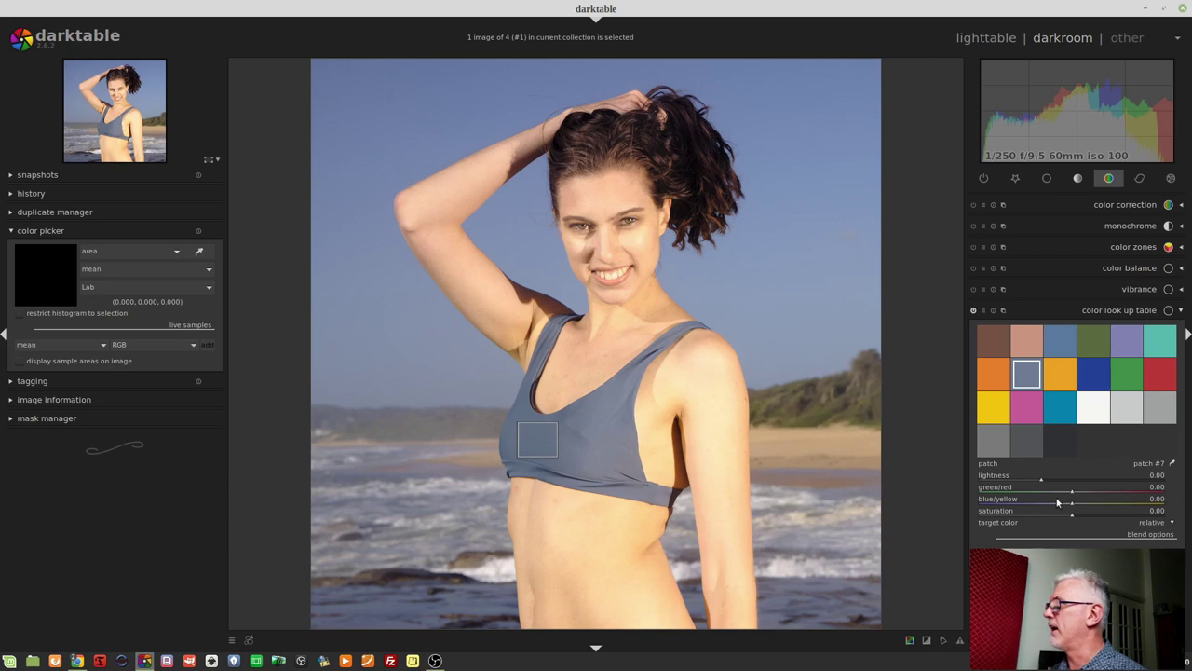
# - Shift patch #7 to bright green with lightness 26.66, green/red -123.03, blue/yellow 130.05 and saturation 128.00
pyautogui.scroll(-5, 1056, 492)
pyautogui.moveTo(1056, 496); pyautogui.dragTo(1034, 492)
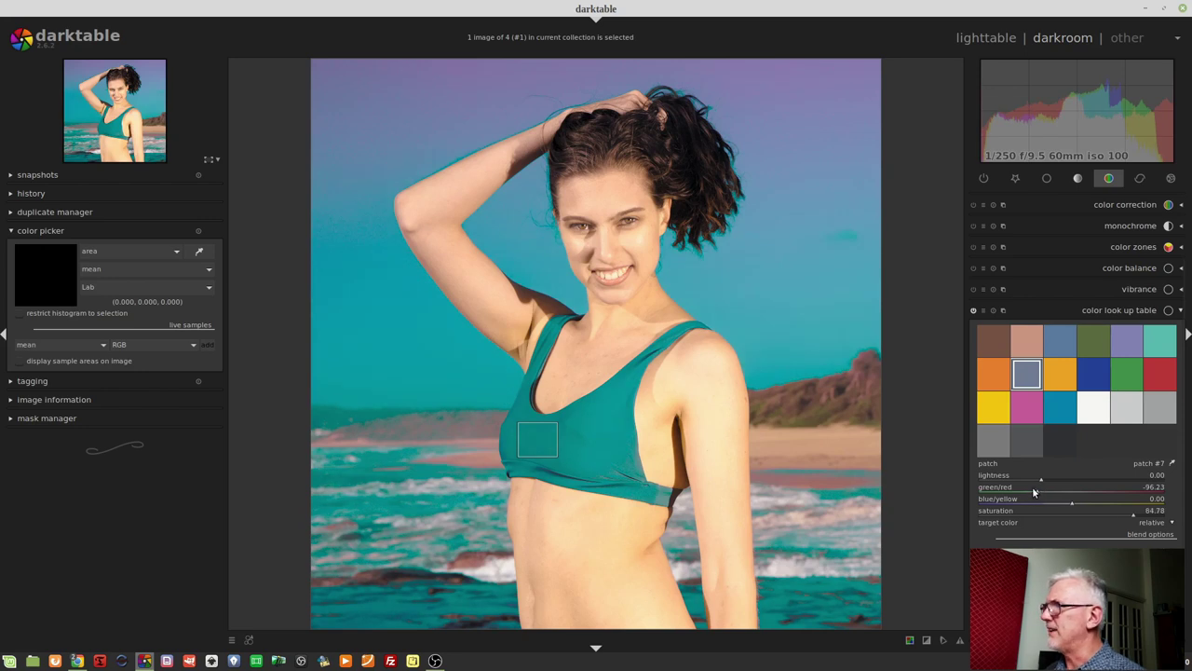
pyautogui.scroll(-3, 1030, 496)
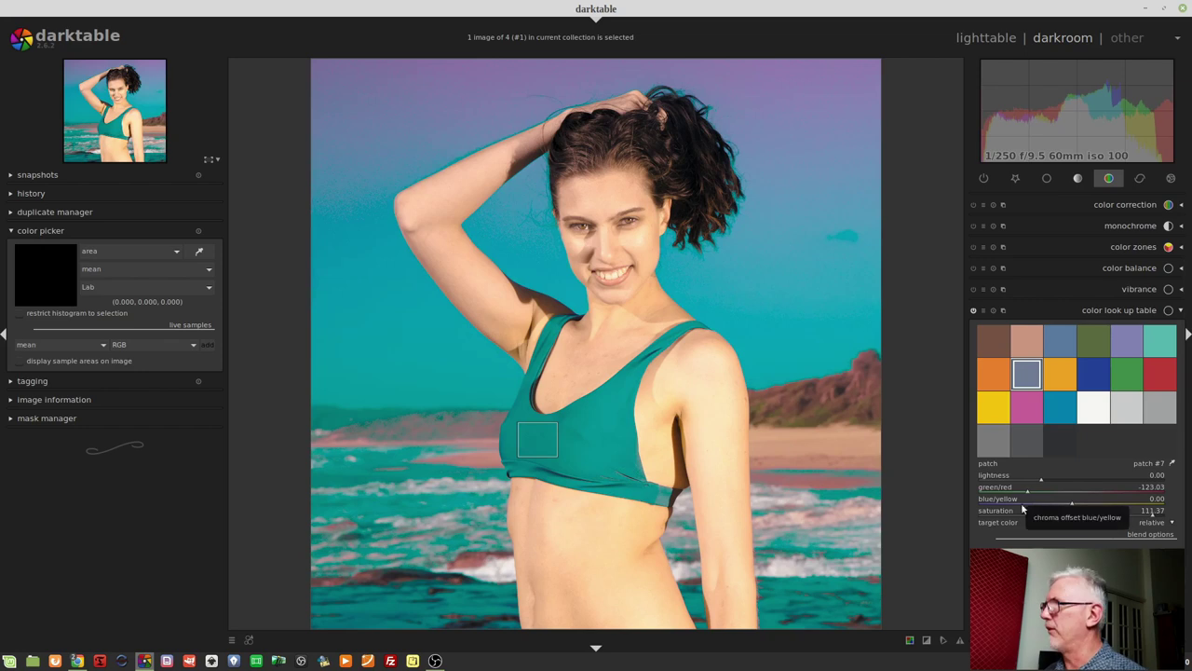
pyautogui.click(1085, 500)
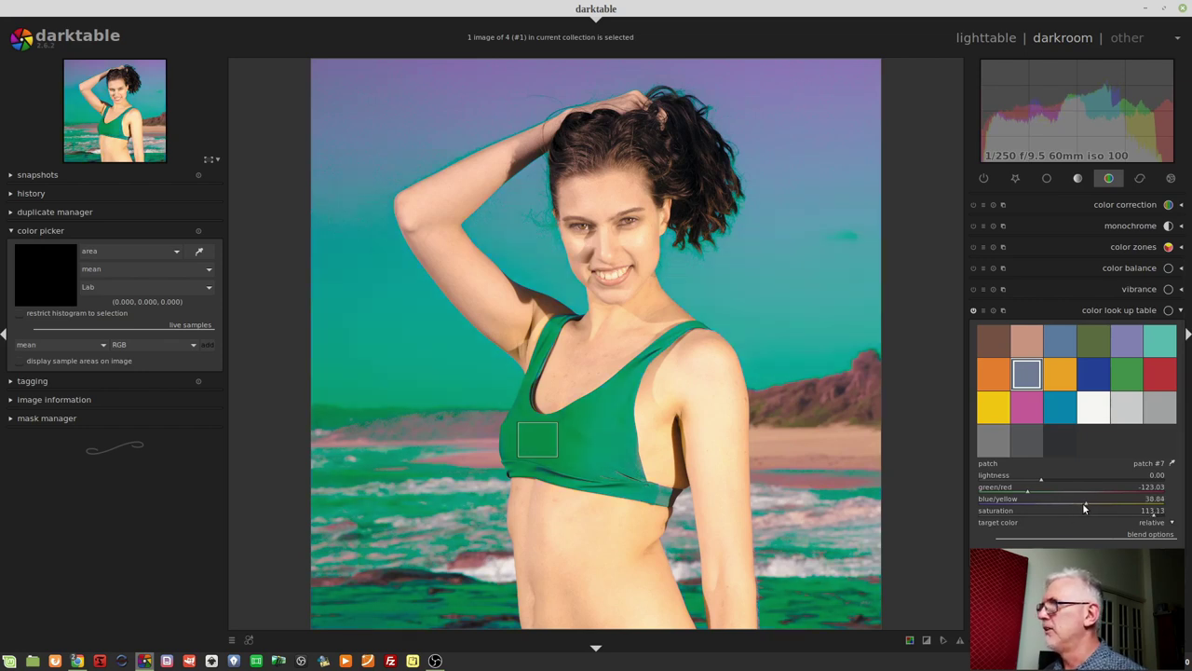
pyautogui.click(1097, 505)
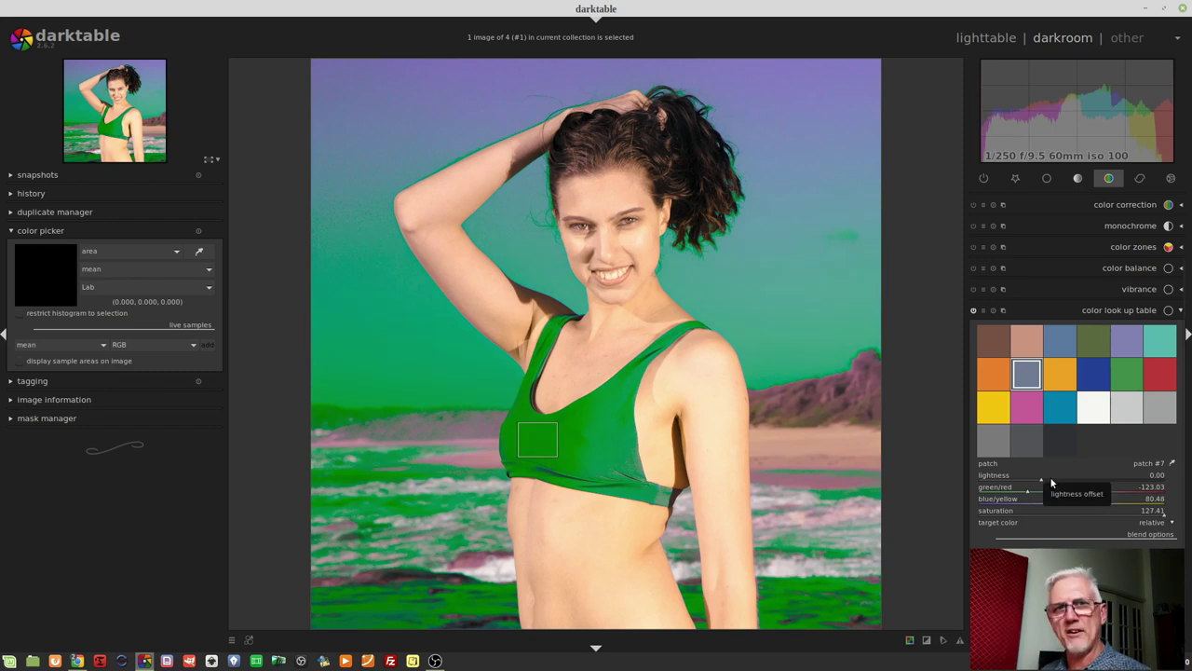
pyautogui.moveTo(1041, 485); pyautogui.dragTo(1118, 503)
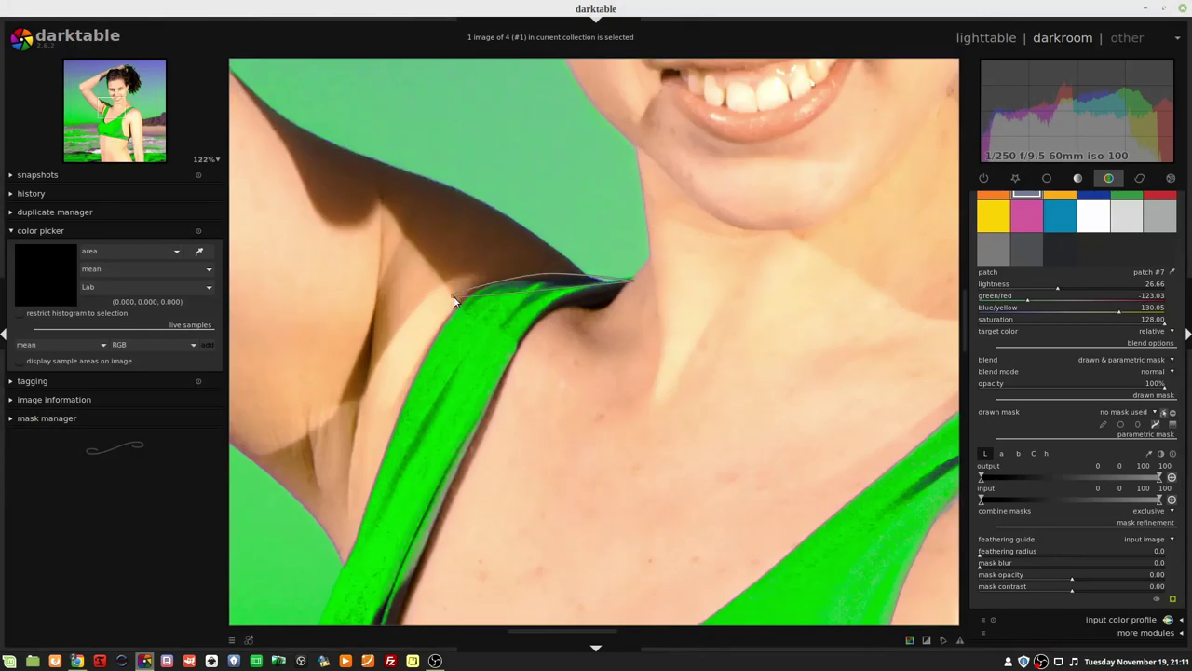
# - Trace a path mask around the outline of the bikini top to limit the color change to the garment
pyautogui.click(341, 565)
pyautogui.scroll(-3, 341, 564)
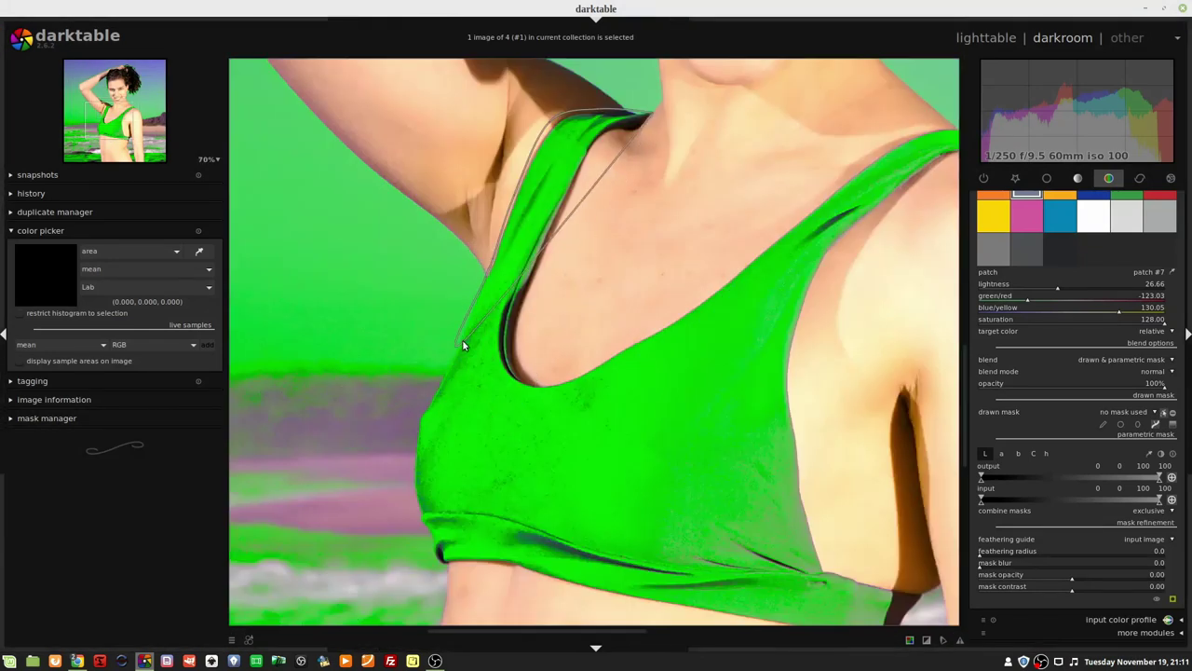
pyautogui.click(438, 557)
pyautogui.click(687, 610)
pyautogui.click(597, 335)
pyautogui.click(806, 119)
pyautogui.rightClick(761, 94)
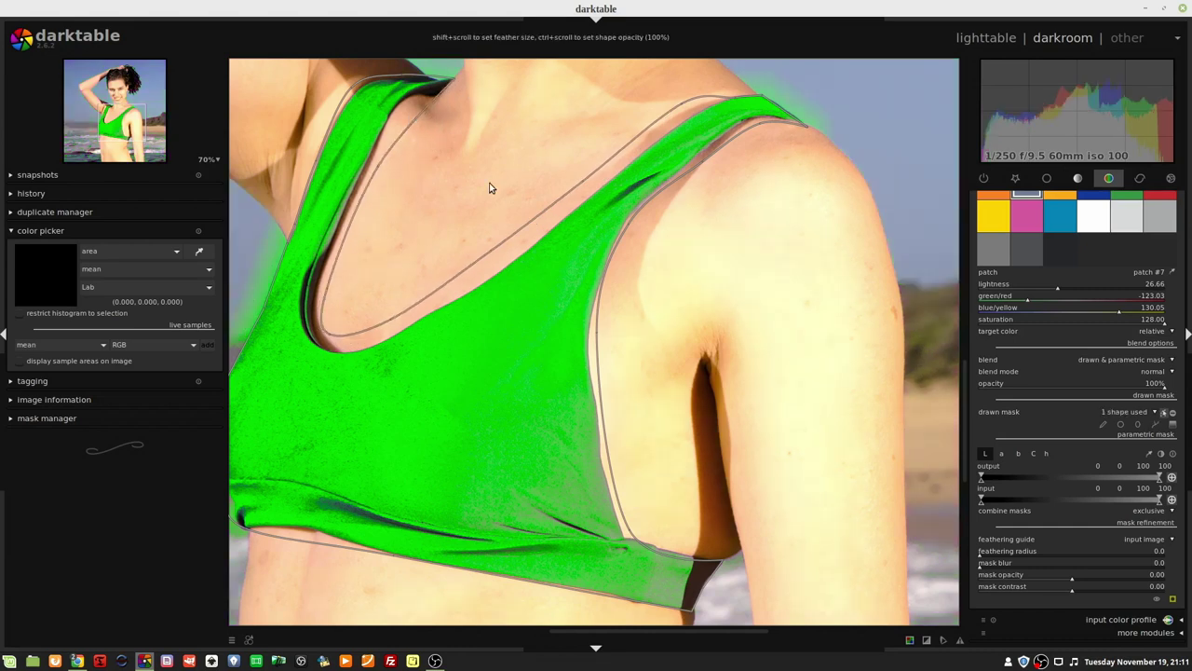
pyautogui.middleClick(412, 112)
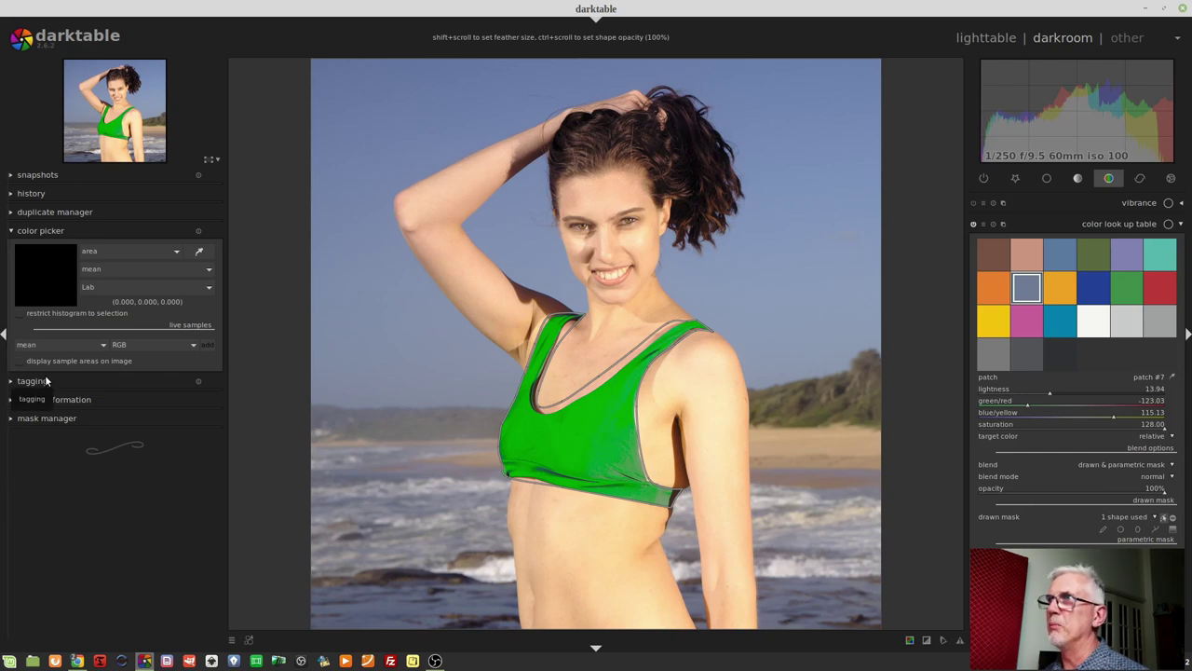
# - Create a duplicate of the edited green bikini version and check it against the existing duplicates
pyautogui.click(41, 213)
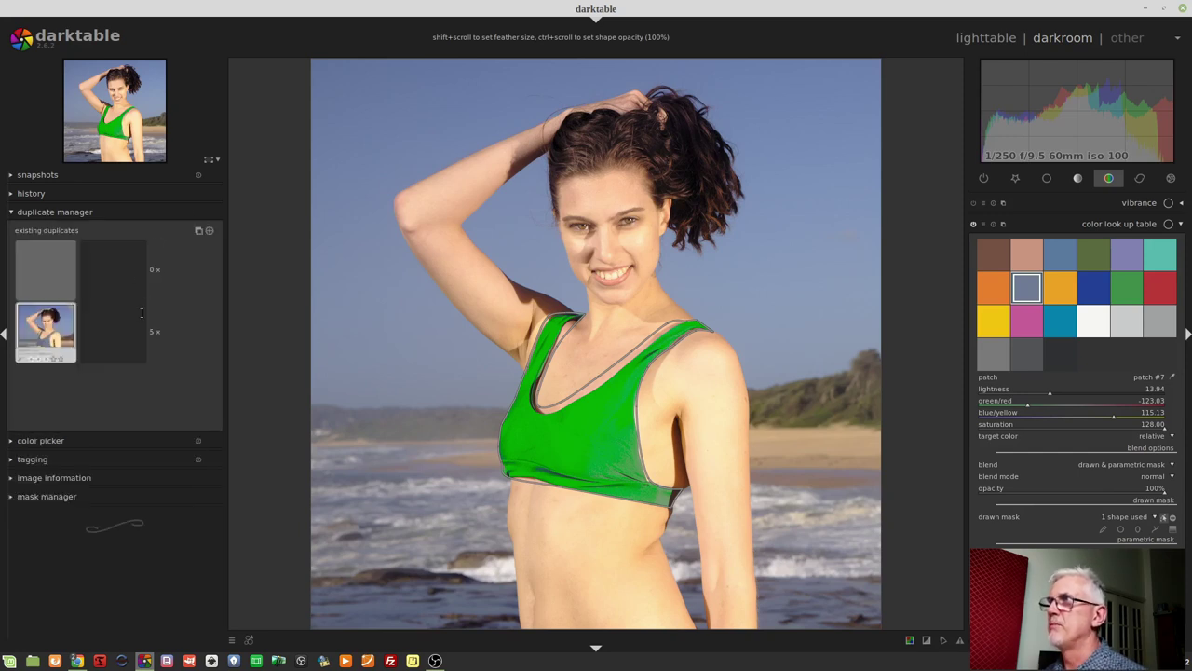
pyautogui.click(199, 230)
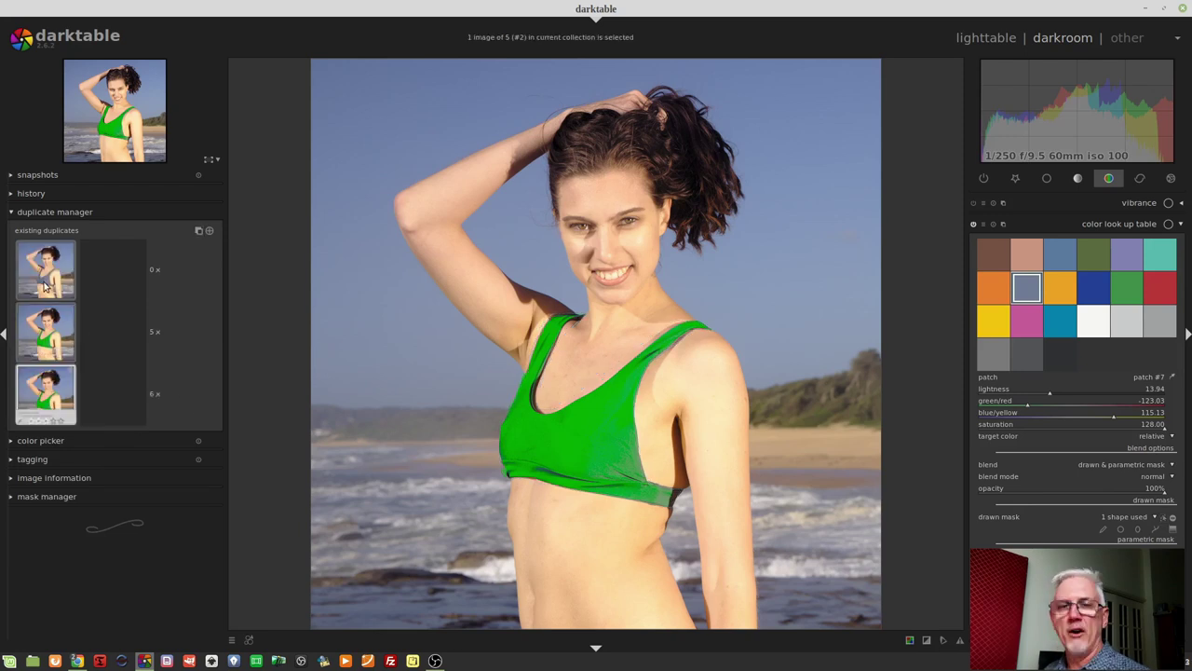
pyautogui.moveTo(56, 326); pyautogui.dragTo(46, 354)
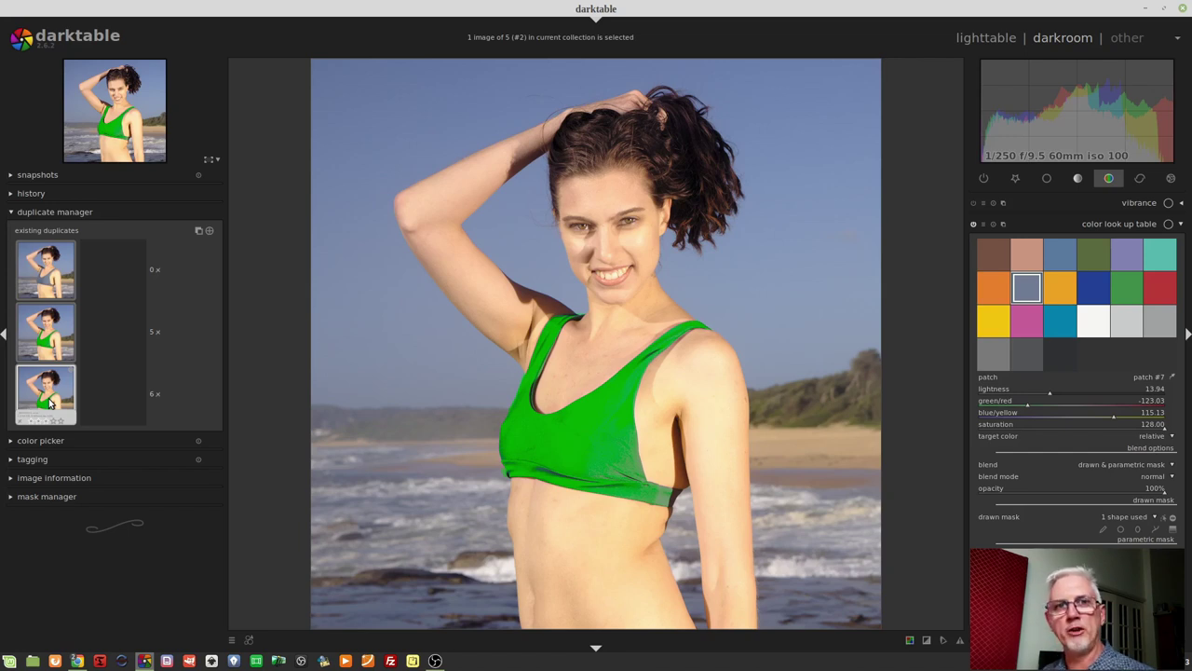
pyautogui.moveTo(51, 402); pyautogui.dragTo(1115, 416)
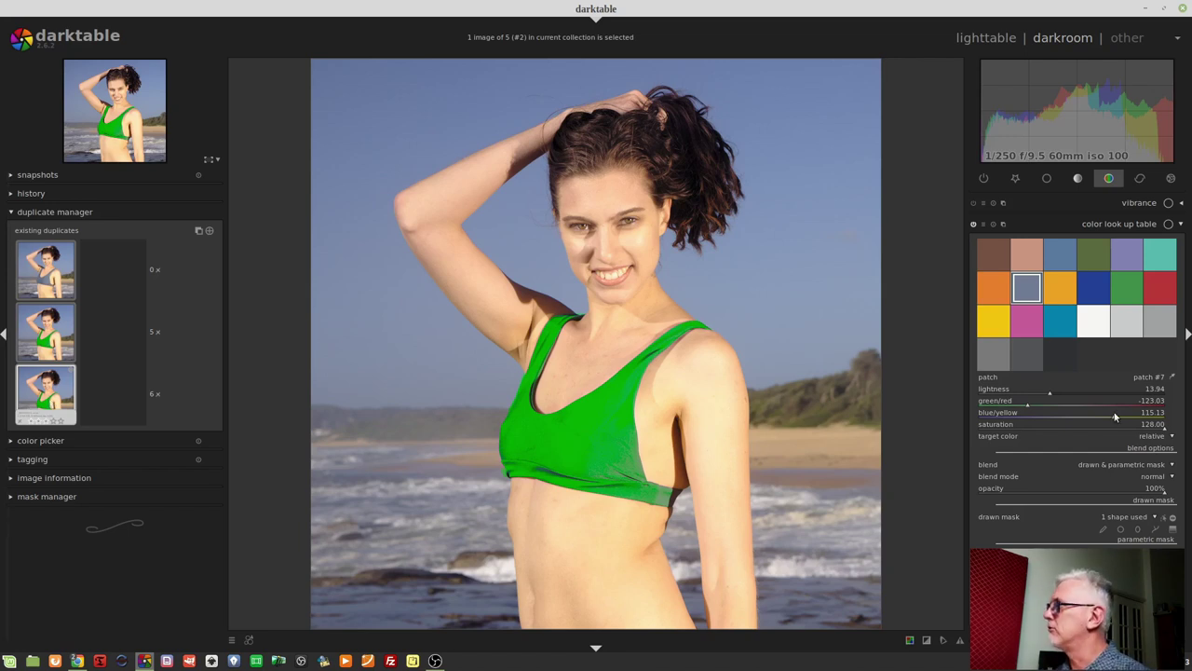
# - Shift patch #7 to a deep red with green/red 137.62 and lightness -12.92
pyautogui.click(1123, 403)
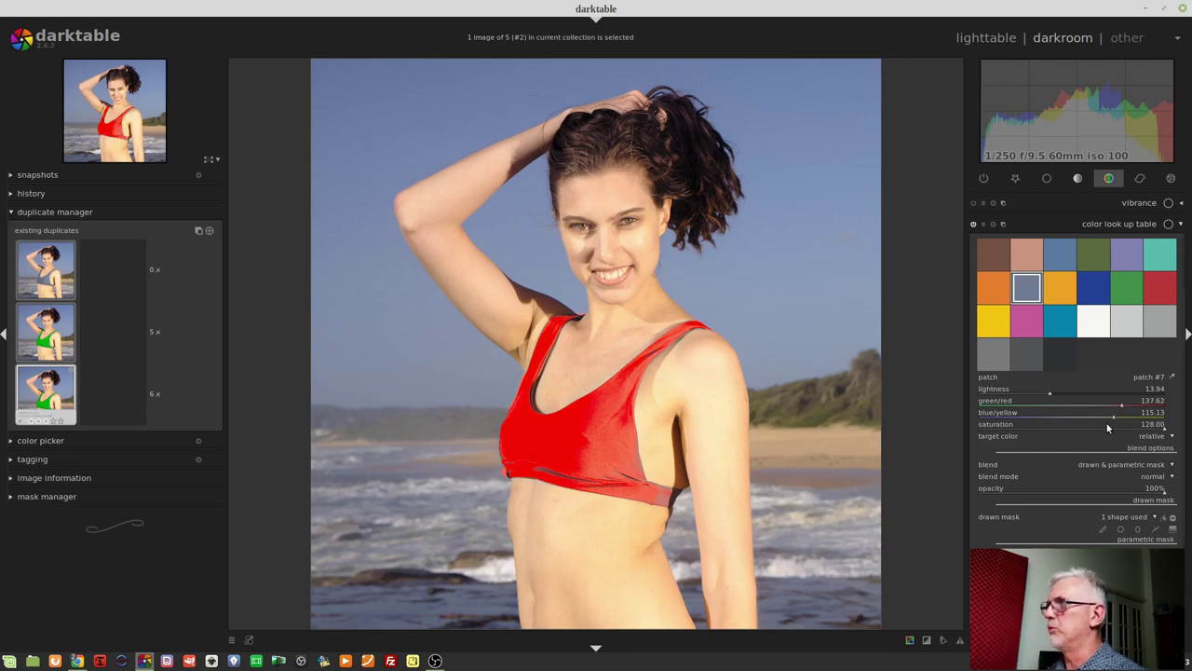
pyautogui.click(1044, 391)
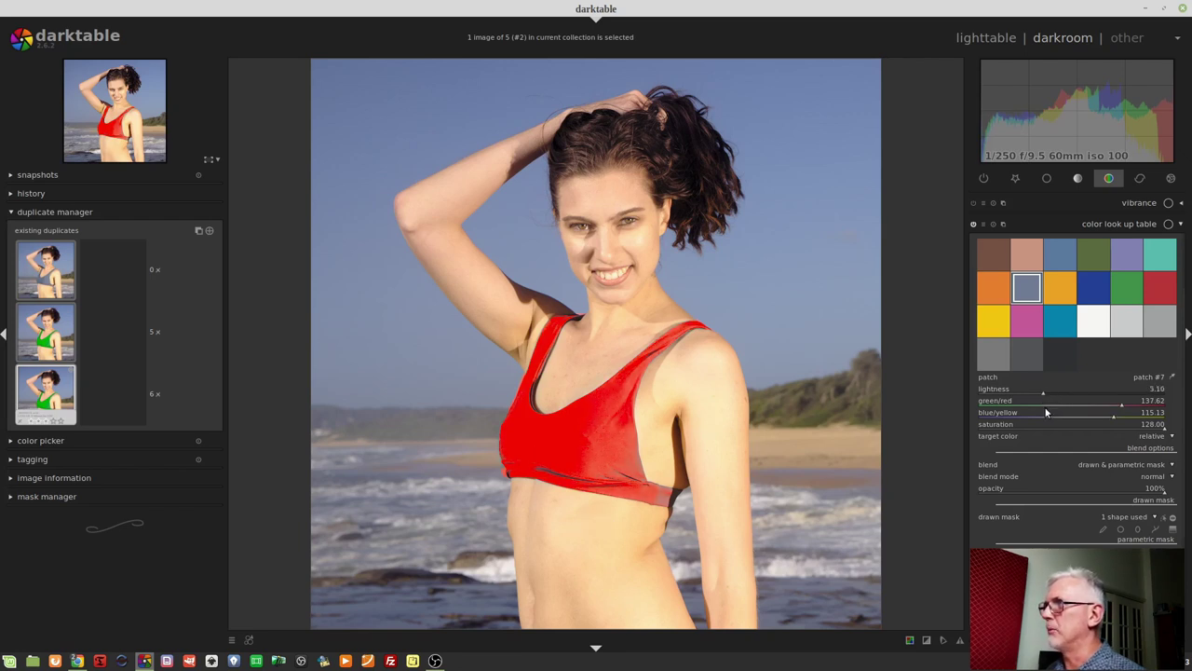
pyautogui.click(1031, 392)
pyautogui.click(1032, 395)
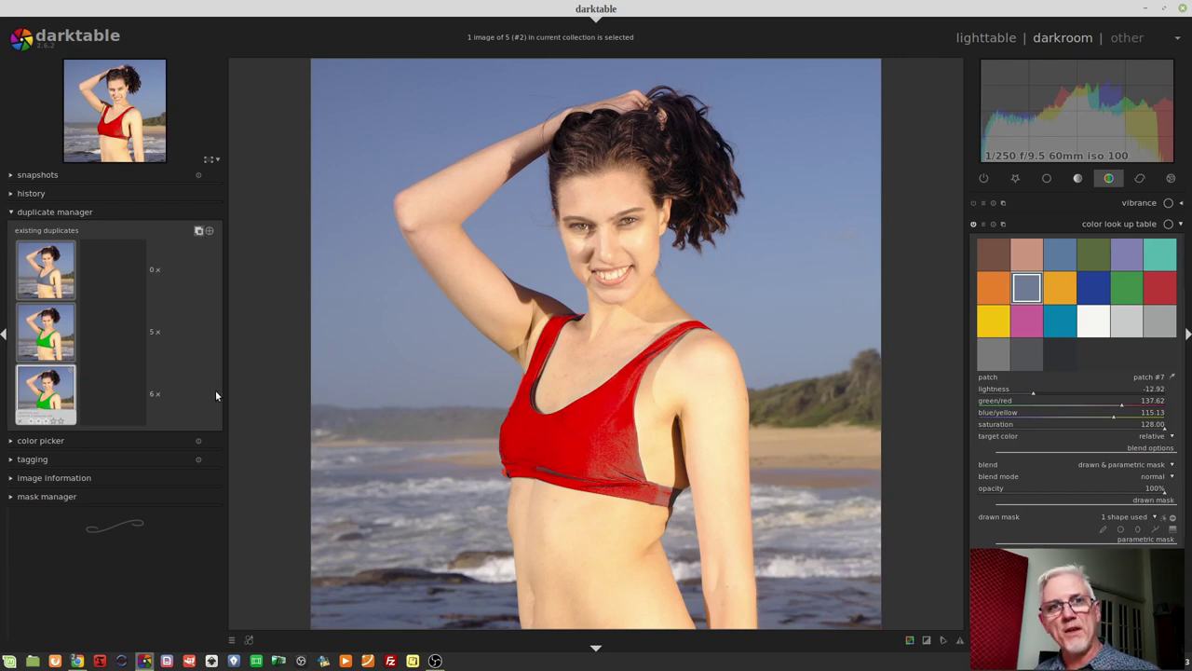
# - Duplicate the red bikini version and reset patch #7 to its original color in the new copy
pyautogui.hotkey('ctrl', 'd')
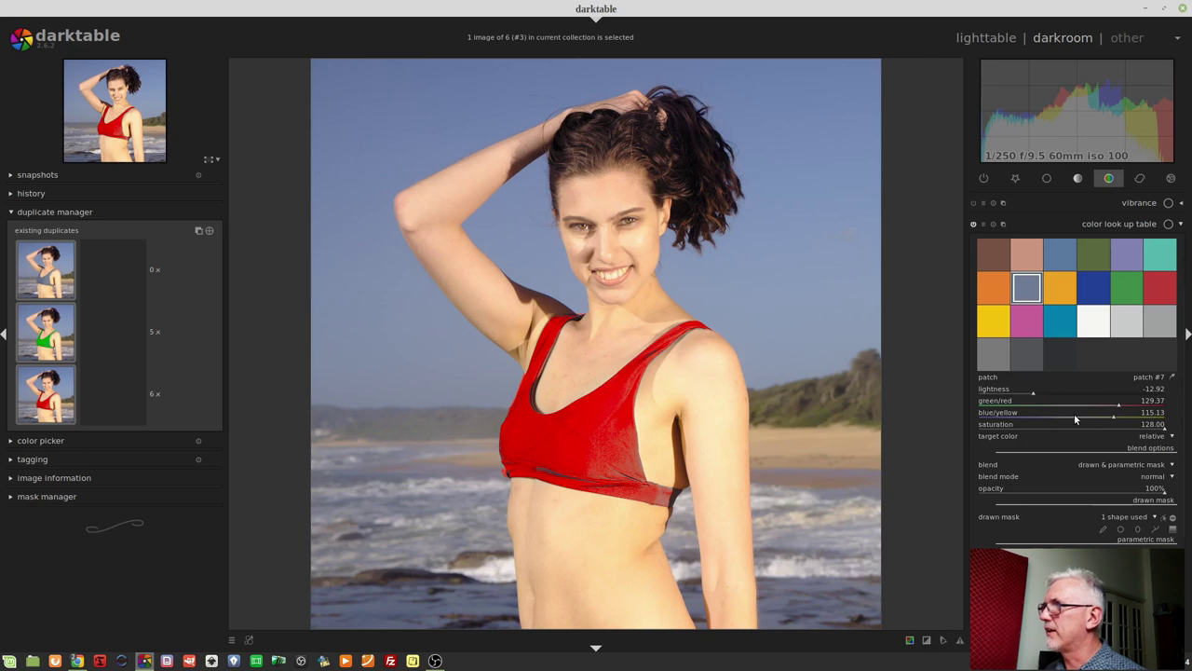
pyautogui.doubleClick(1027, 292)
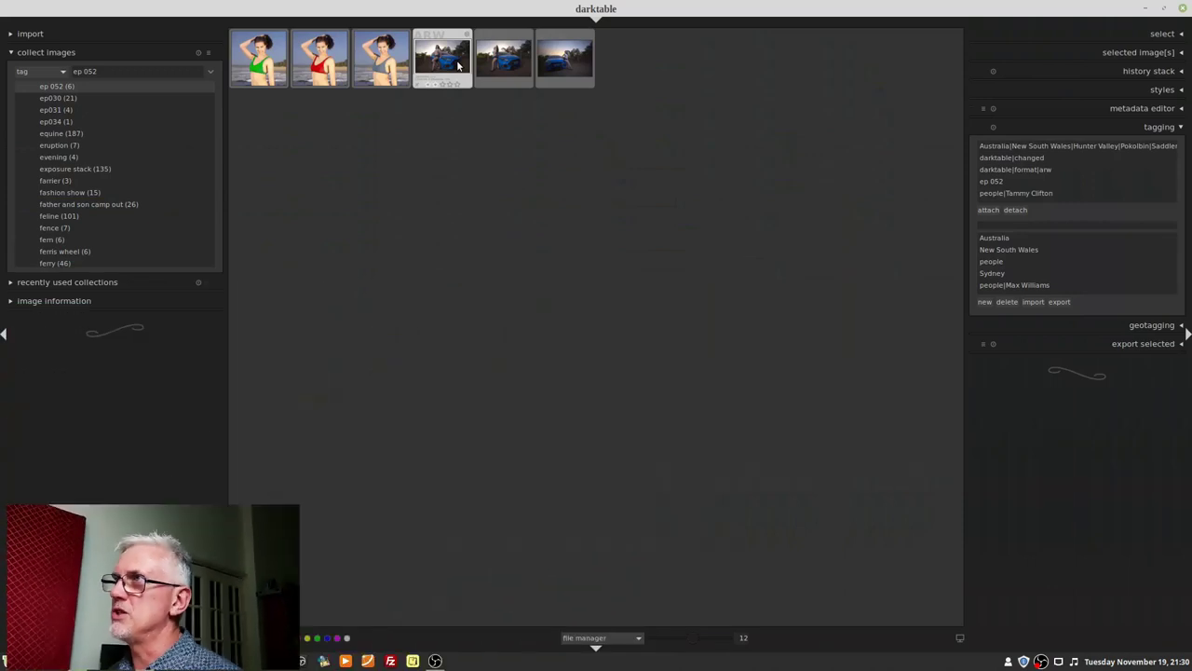
# - Open the first blue car photo in the darkroom, view the other two car shots through the filmstrip, and return to the first with the filmstrip hidden
pyautogui.doubleClick(458, 66)
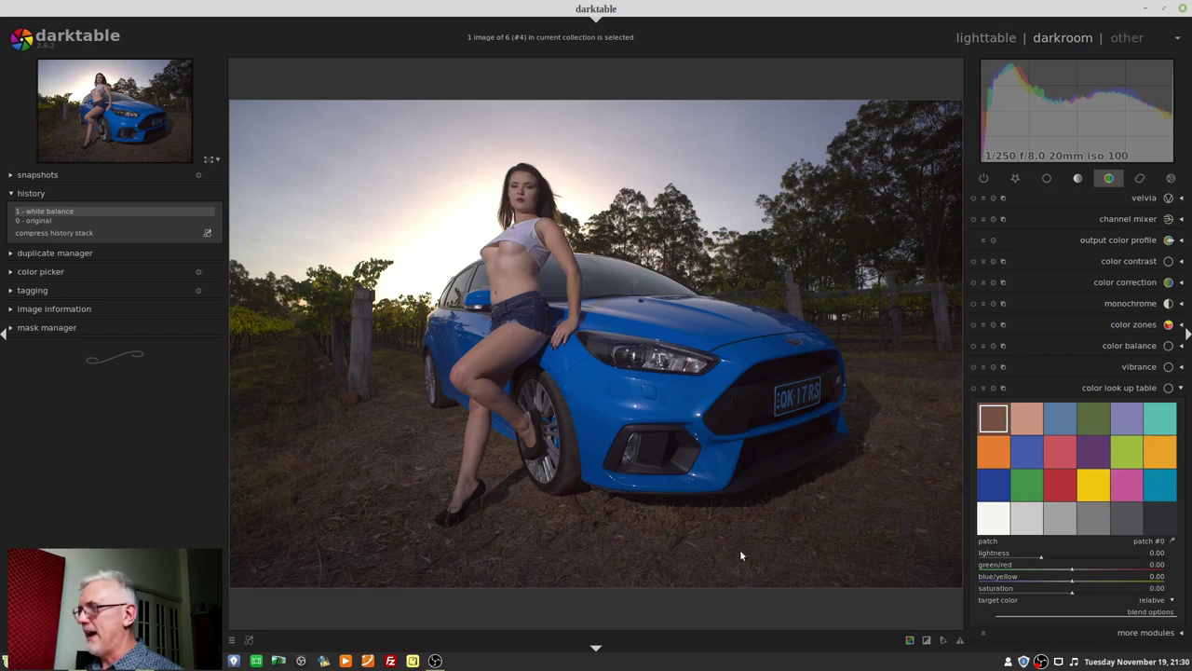
pyautogui.hotkey('ctrl', 'f')
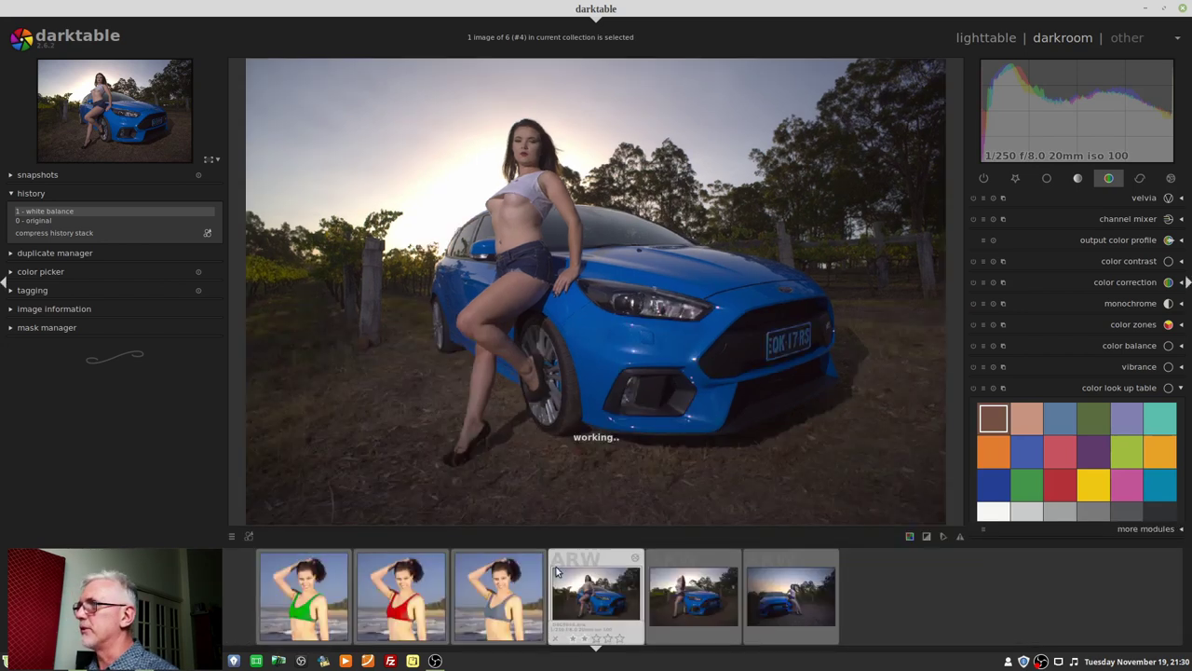
pyautogui.click(708, 607)
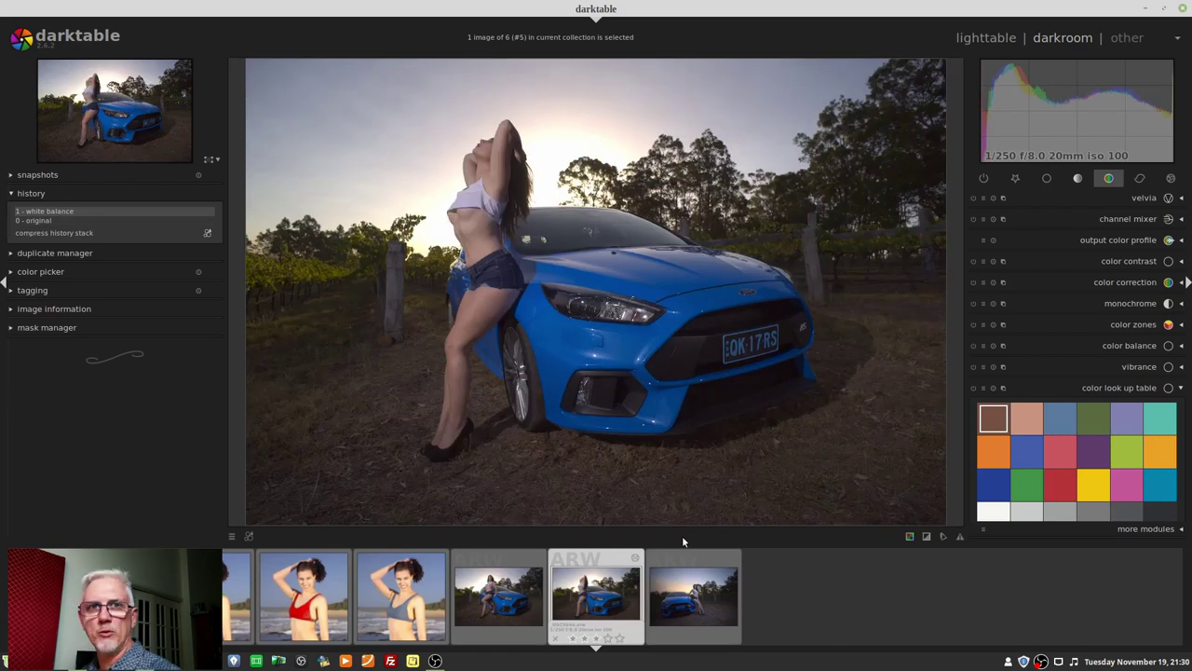
pyautogui.click(702, 606)
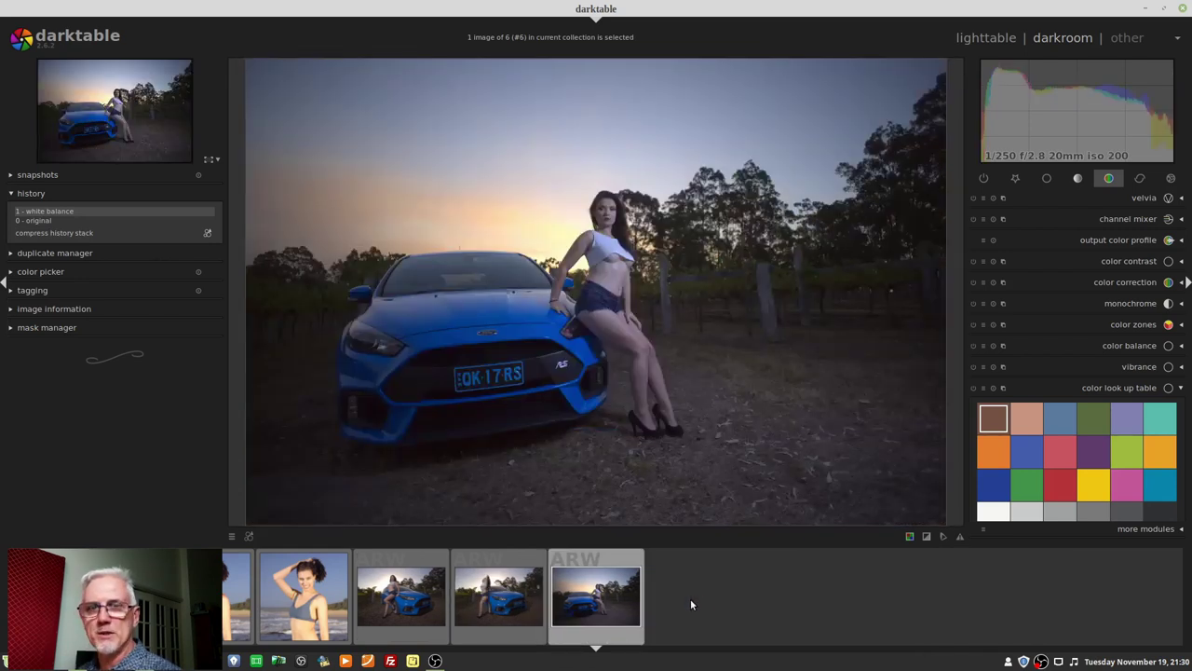
pyautogui.click(556, 574)
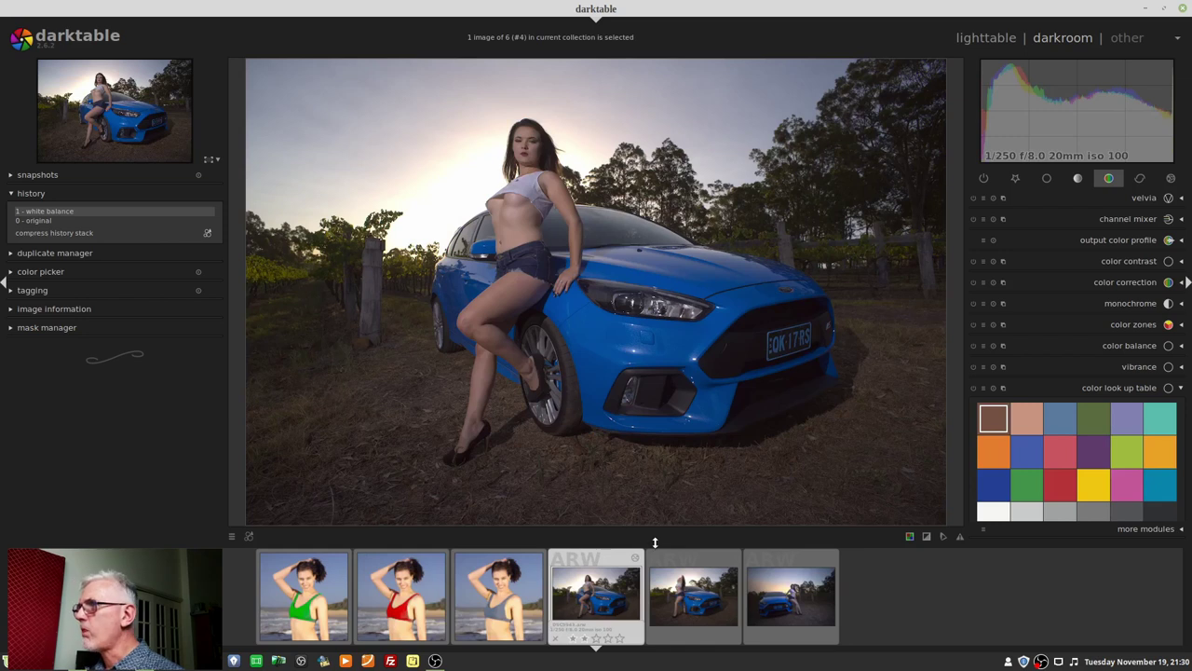
pyautogui.hotkey('ctrl', 'f')
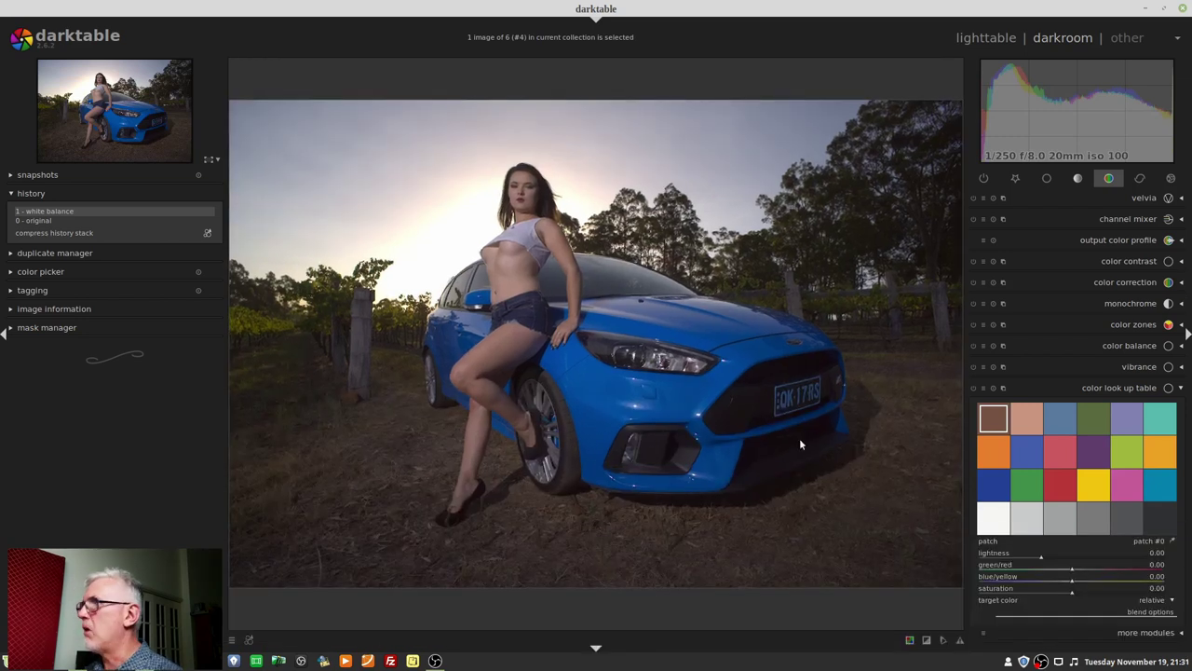